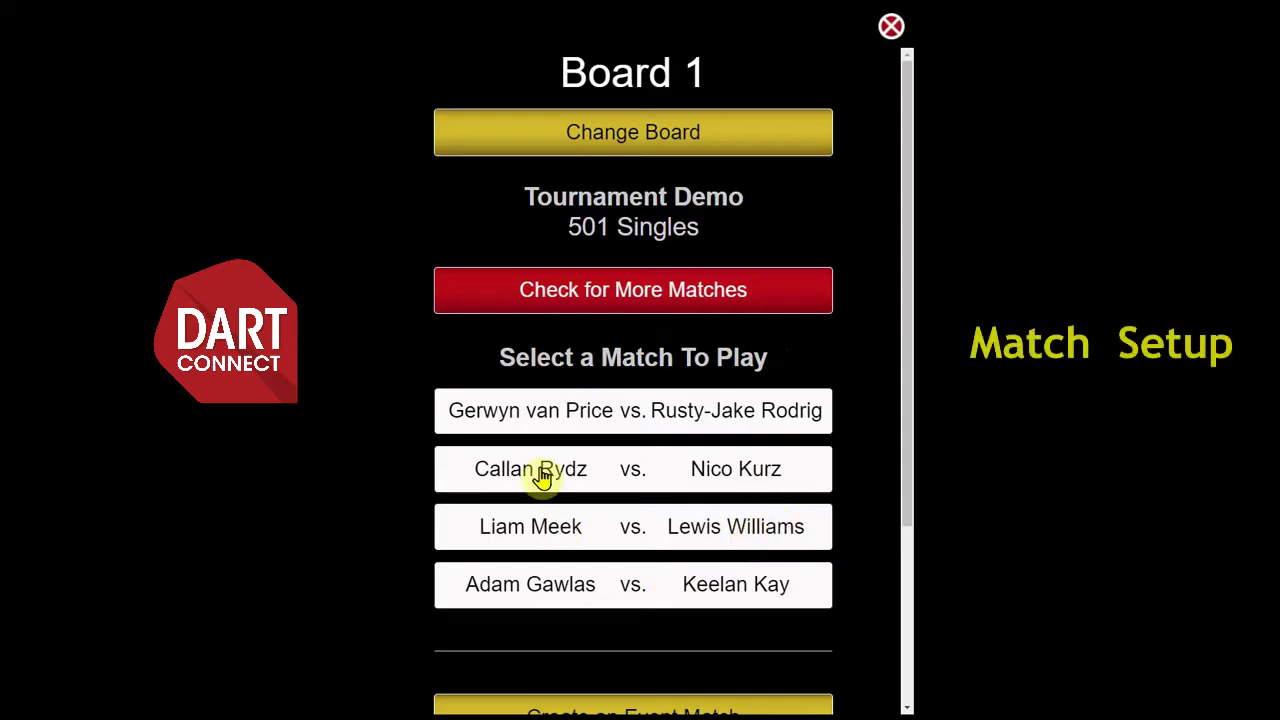
Step: Choose the first listed match and check in as the first player
click(660, 427)
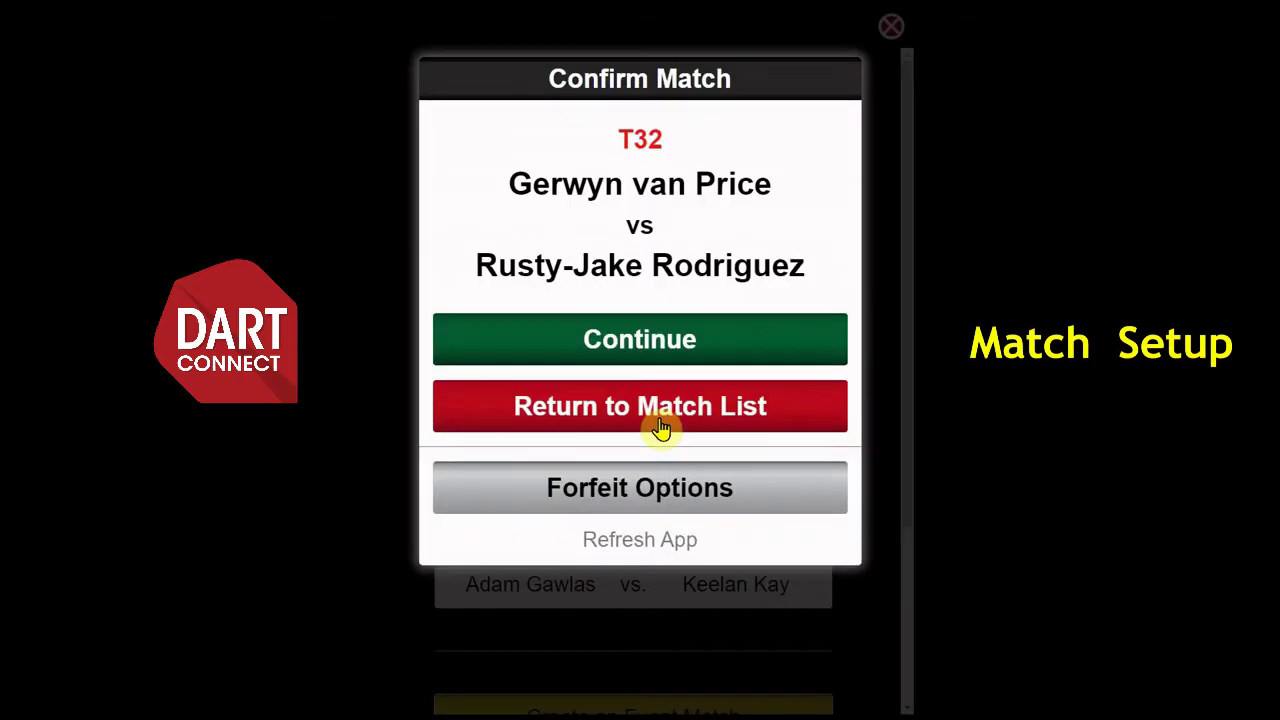
click(651, 345)
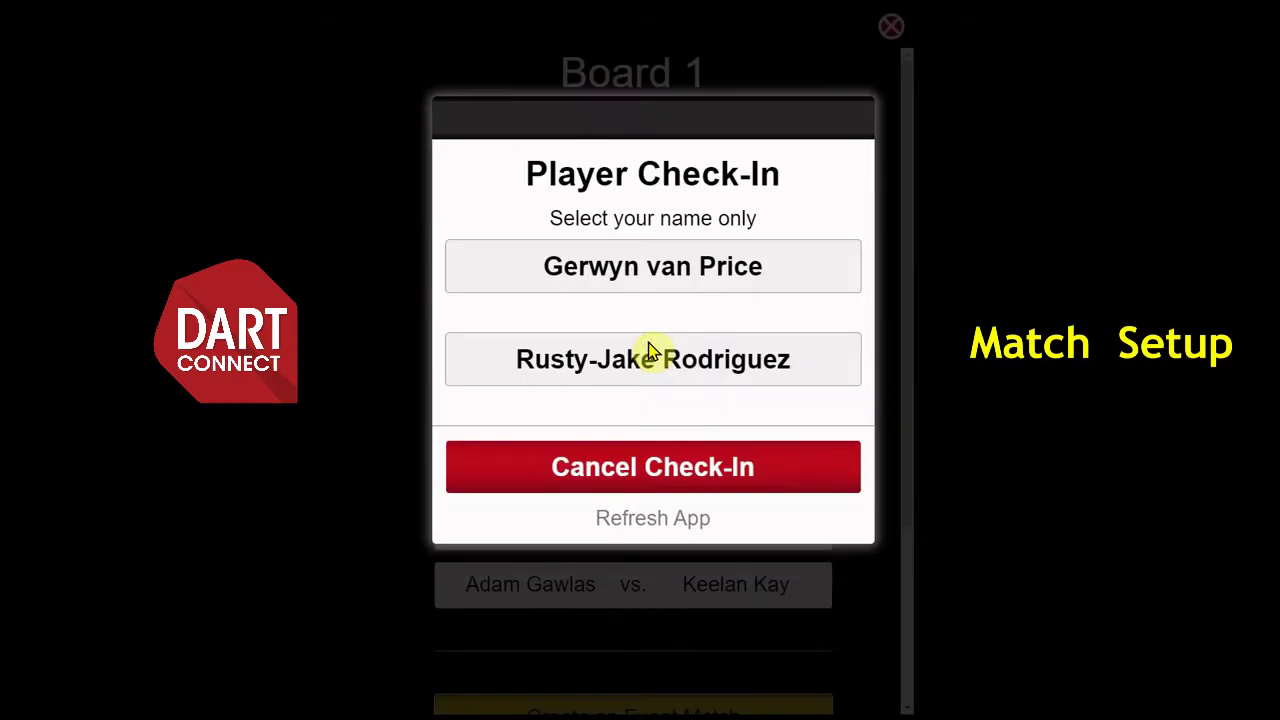
click(615, 266)
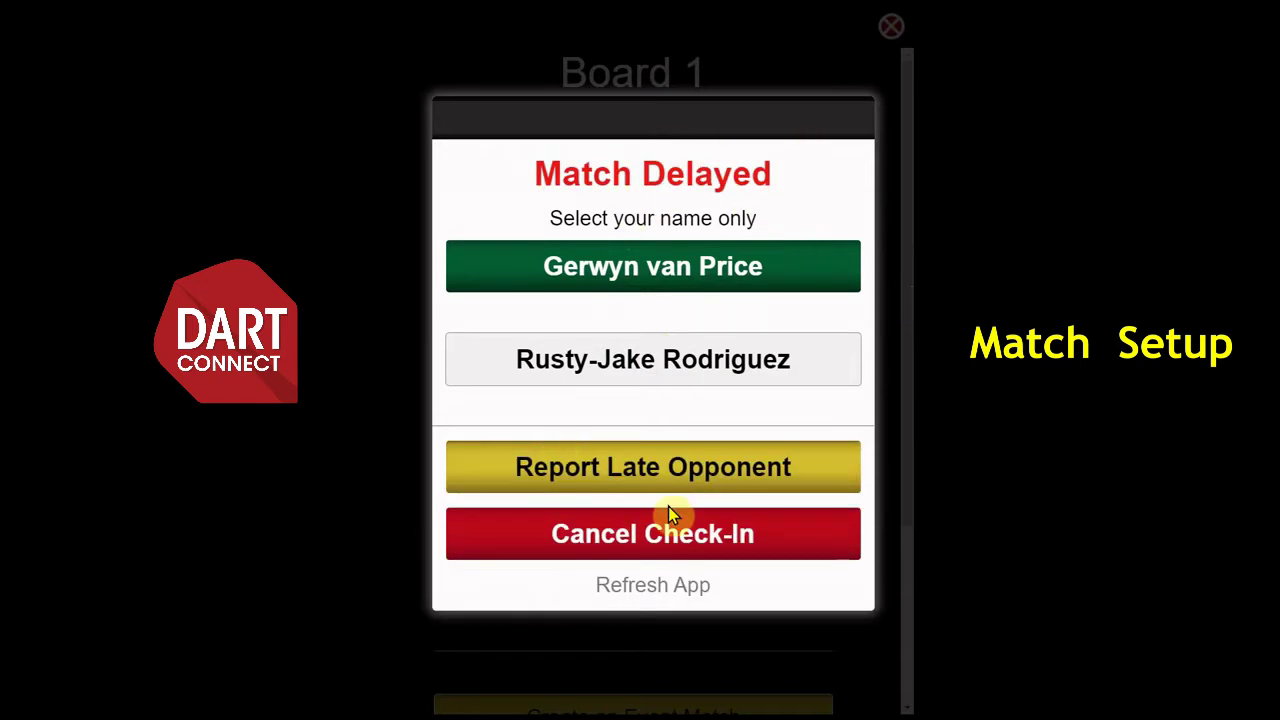
Step: Report the opponent as late, dismiss the notice, then check in the second player
click(687, 468)
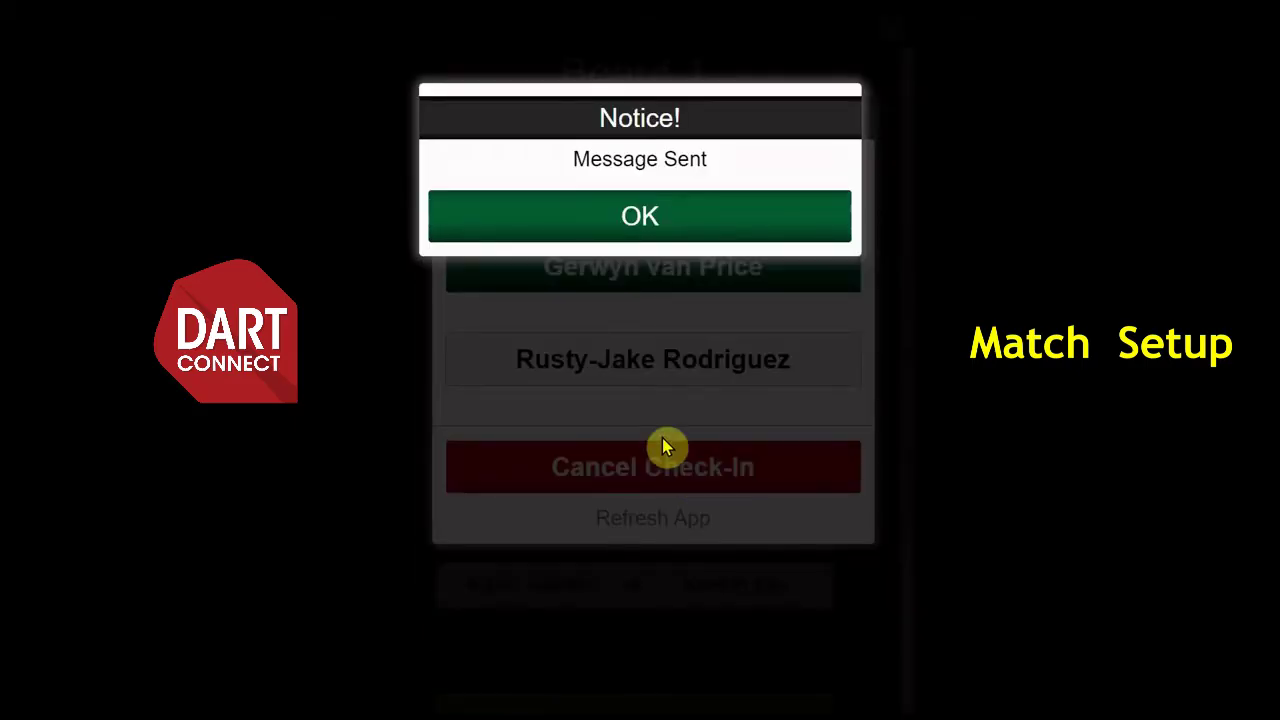
click(639, 226)
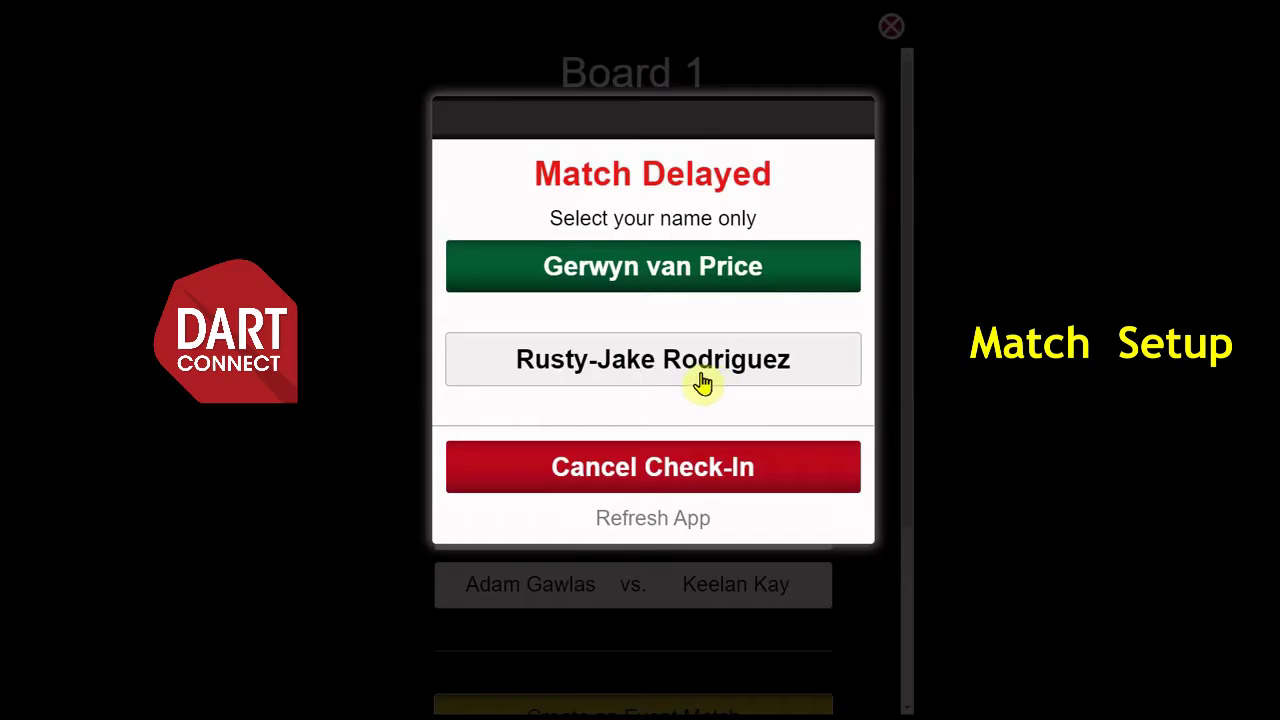
click(703, 380)
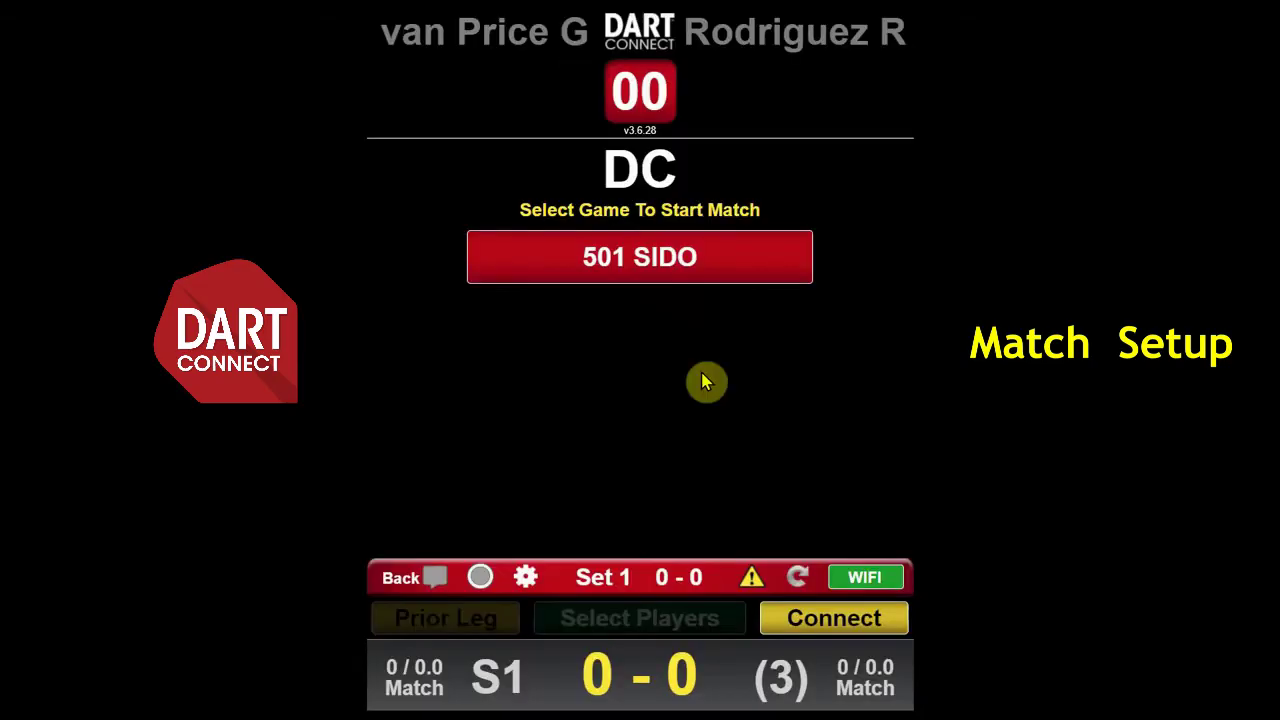
Step: Start the 501 SIDO game with the first player throwing first after the bull-up
click(667, 260)
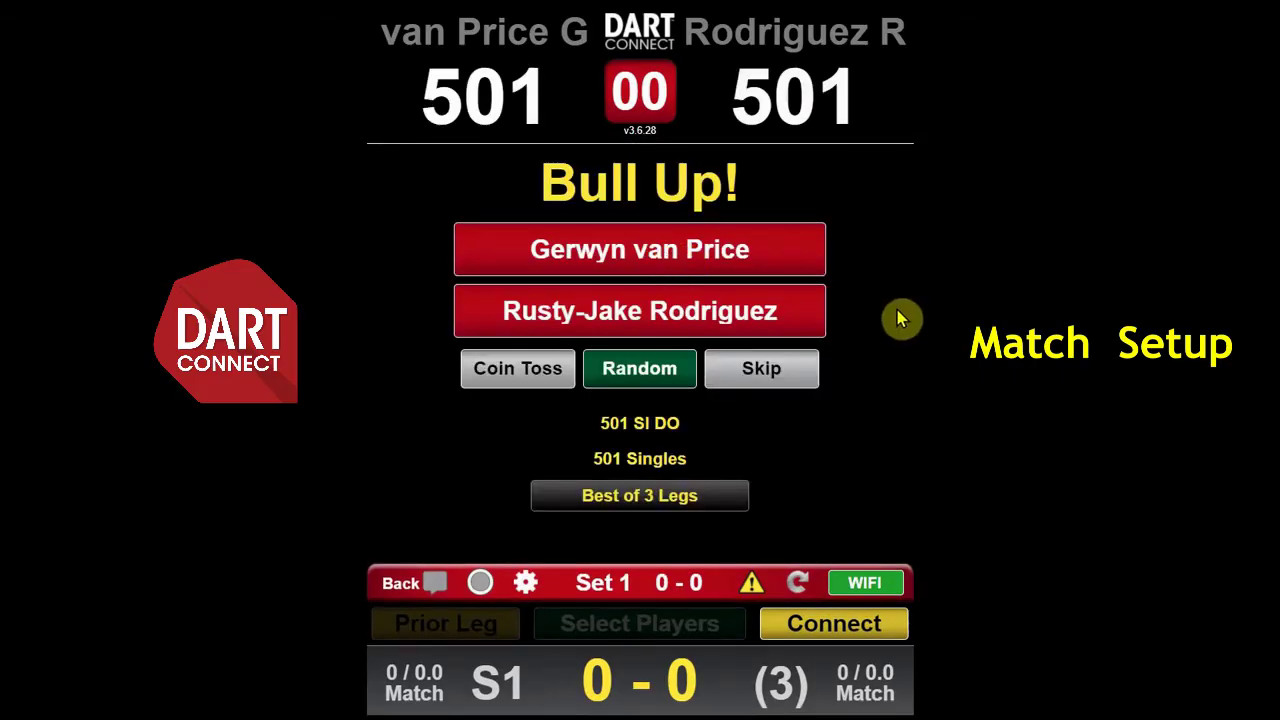
click(704, 250)
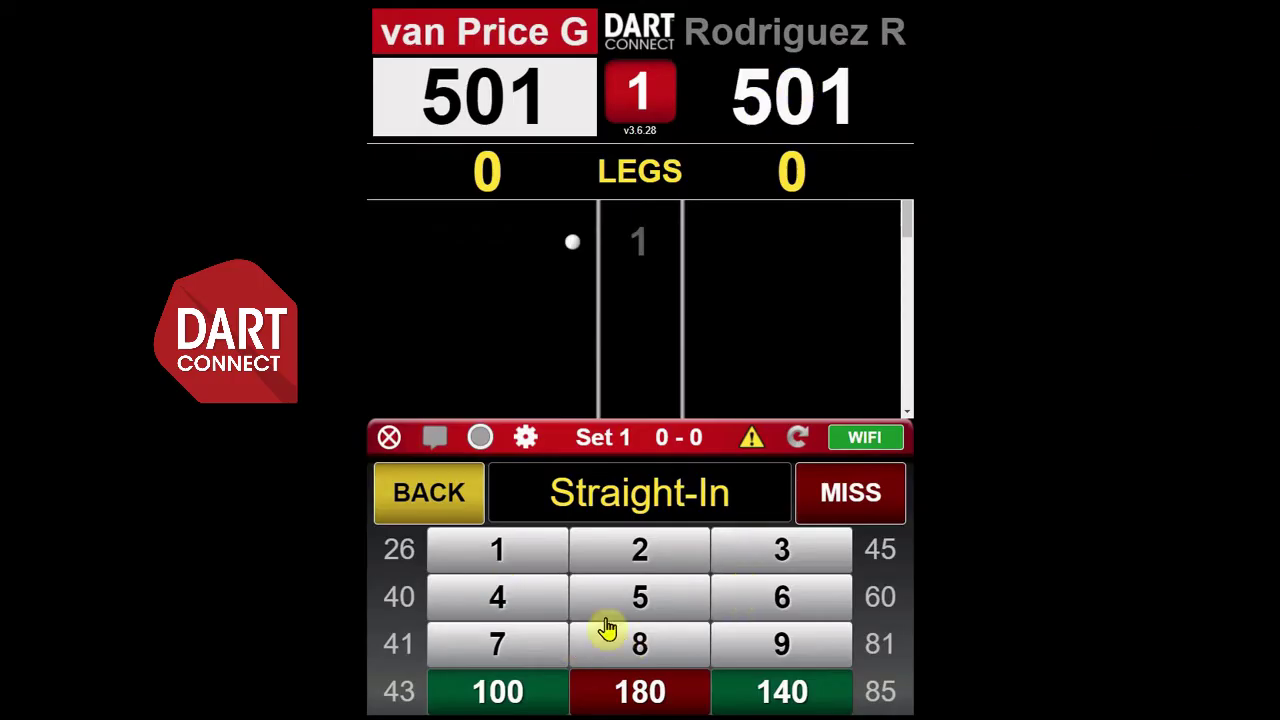
Step: Score 45 for the first player and 55 for the second player
click(520, 593)
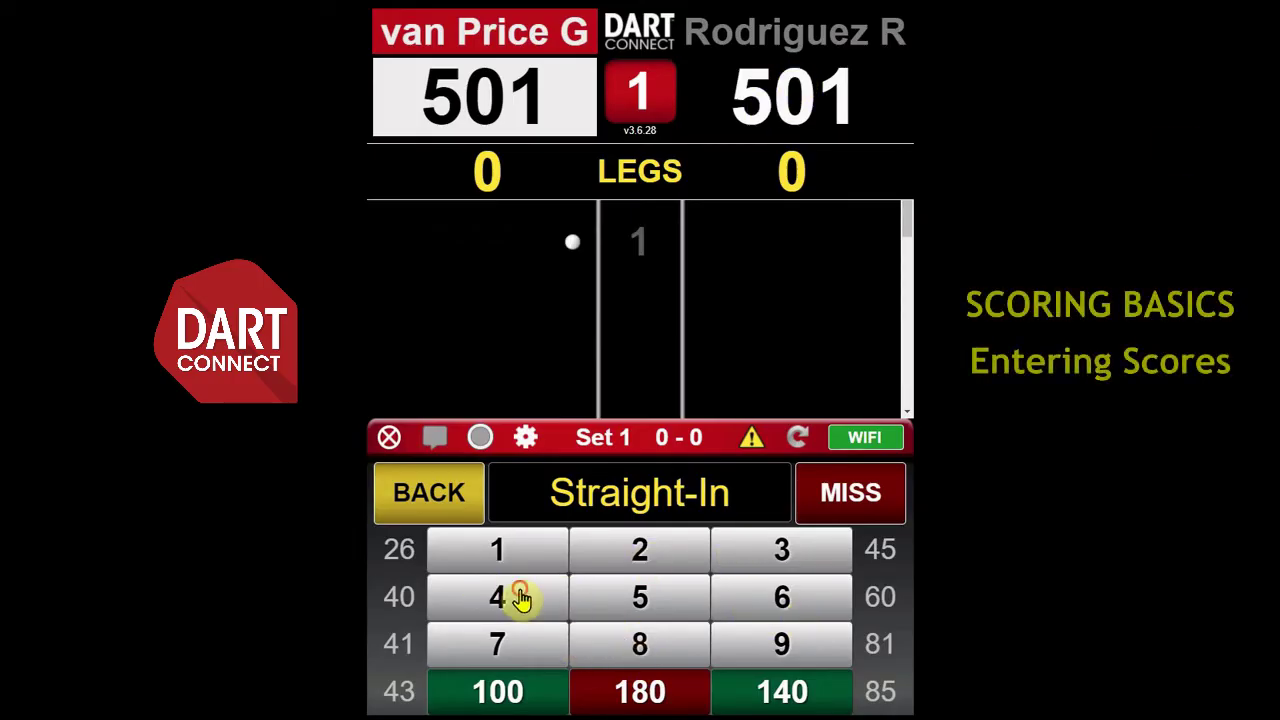
click(645, 596)
click(836, 494)
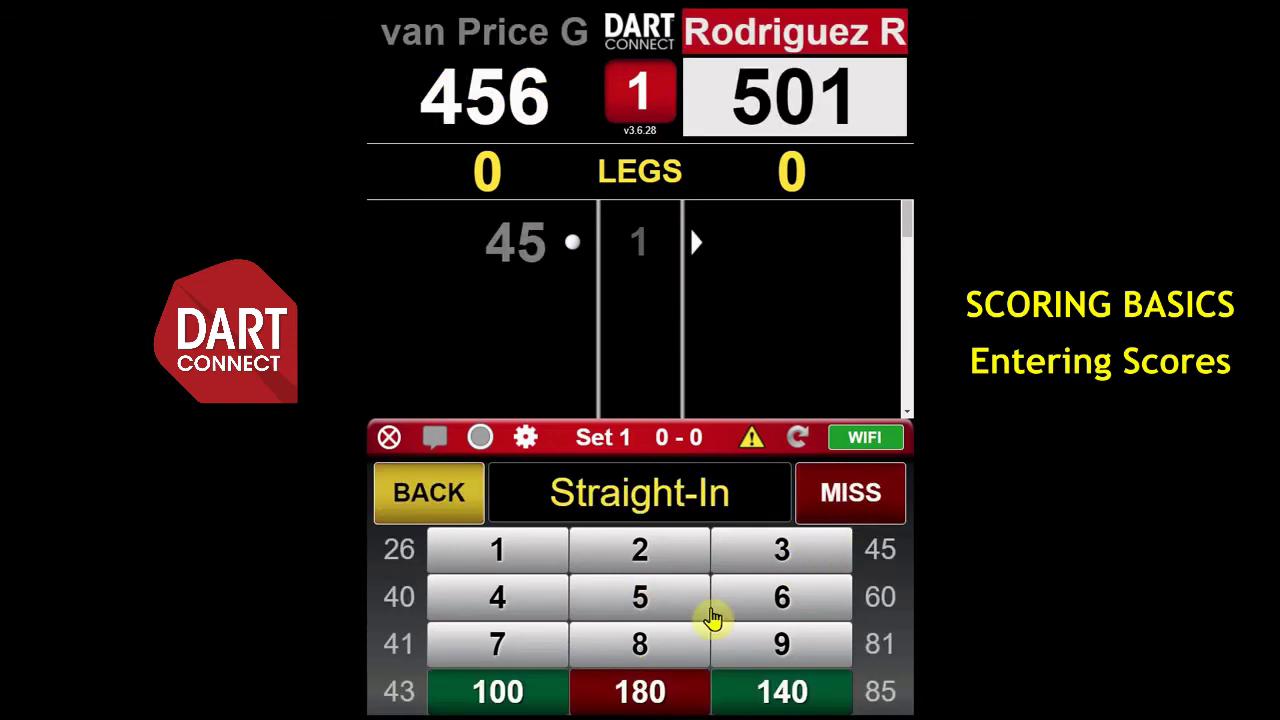
click(637, 598)
click(638, 598)
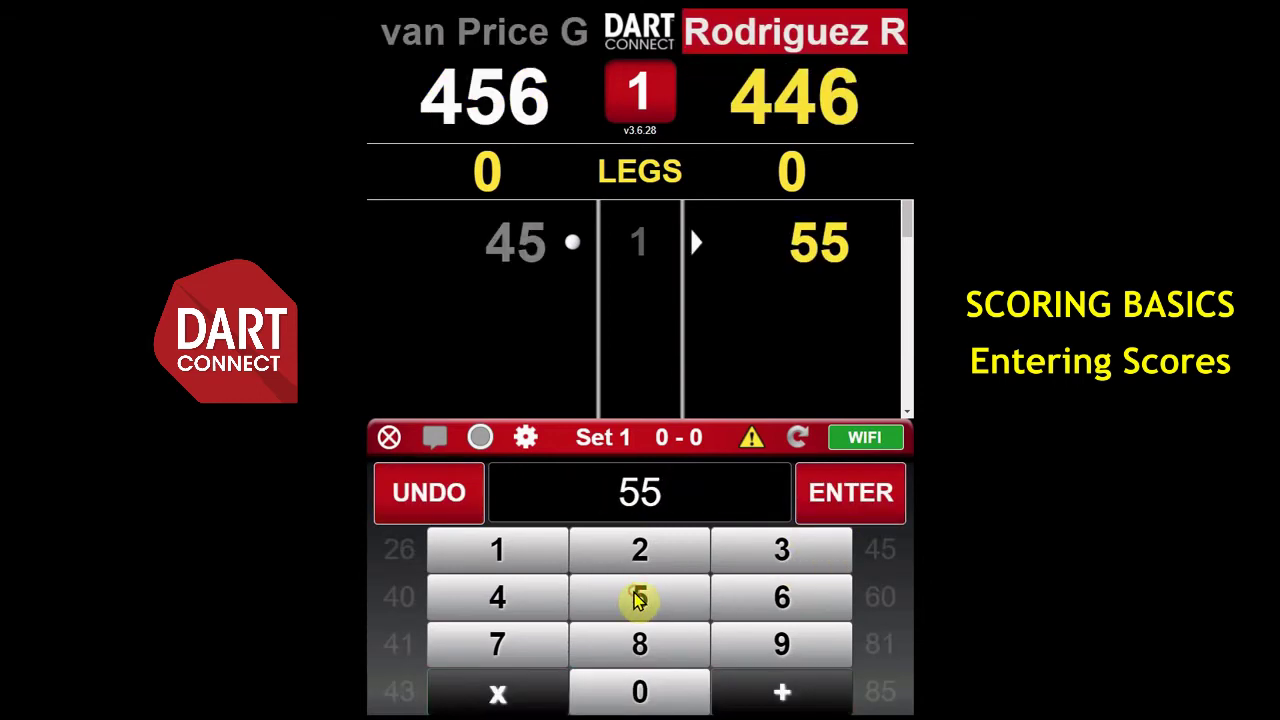
click(863, 516)
click(838, 497)
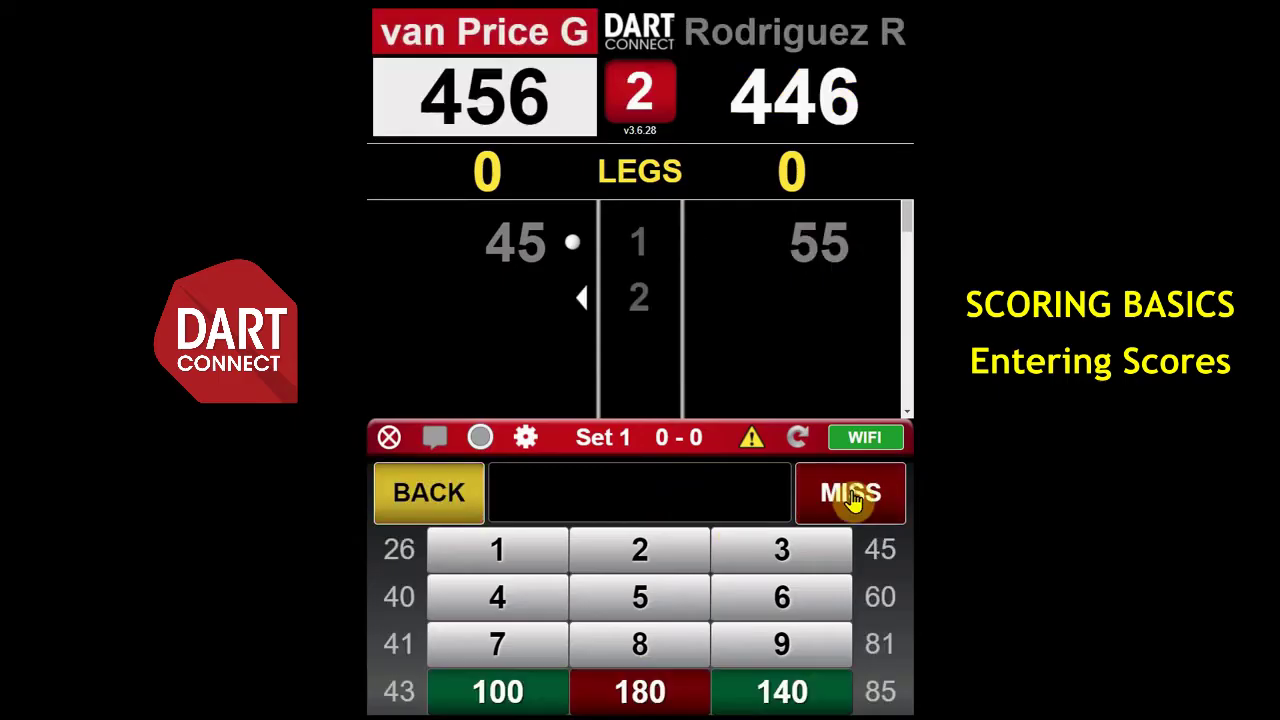
Step: Enter a 75 turn dart by dart as 3 + 60 + 3 x 4
click(750, 552)
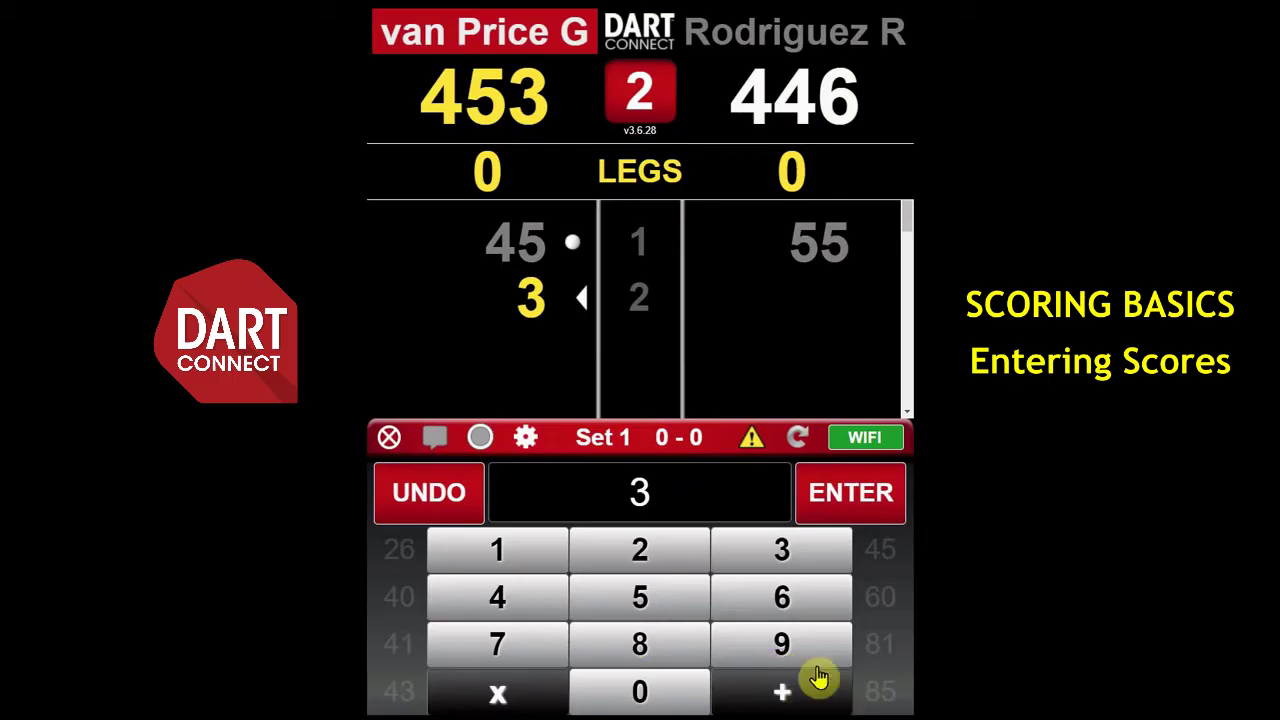
click(790, 686)
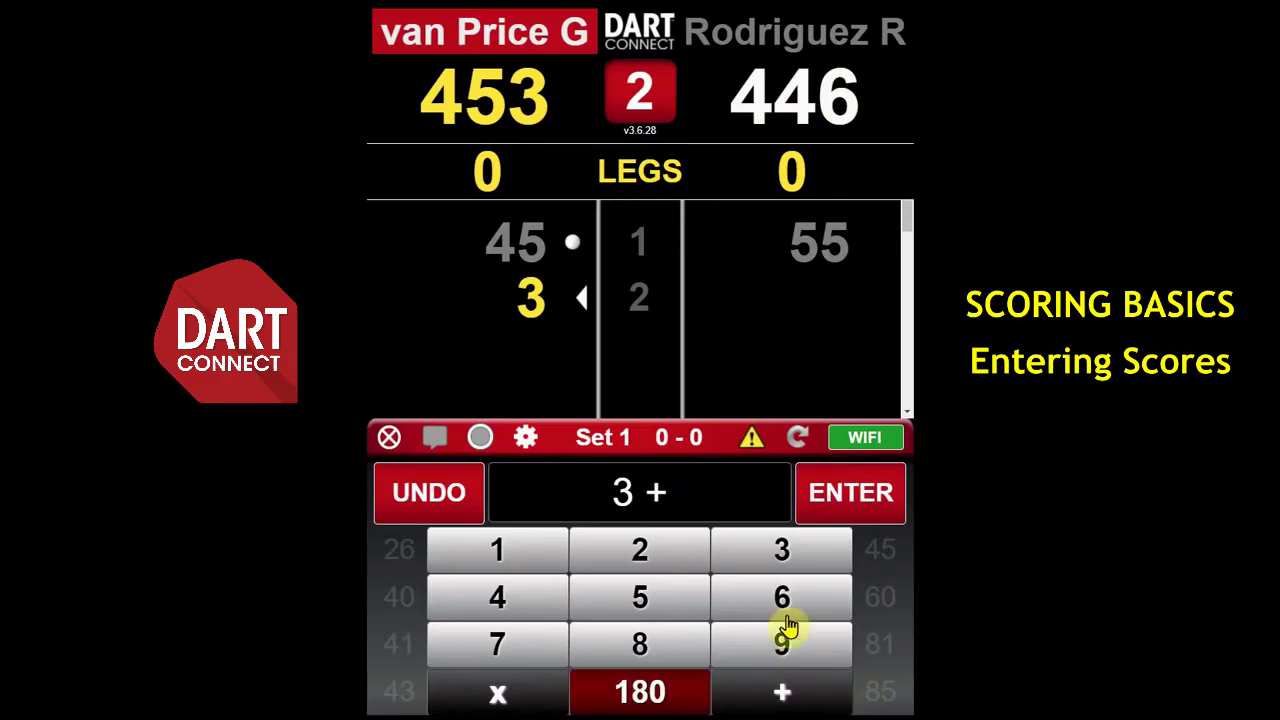
click(776, 604)
click(641, 692)
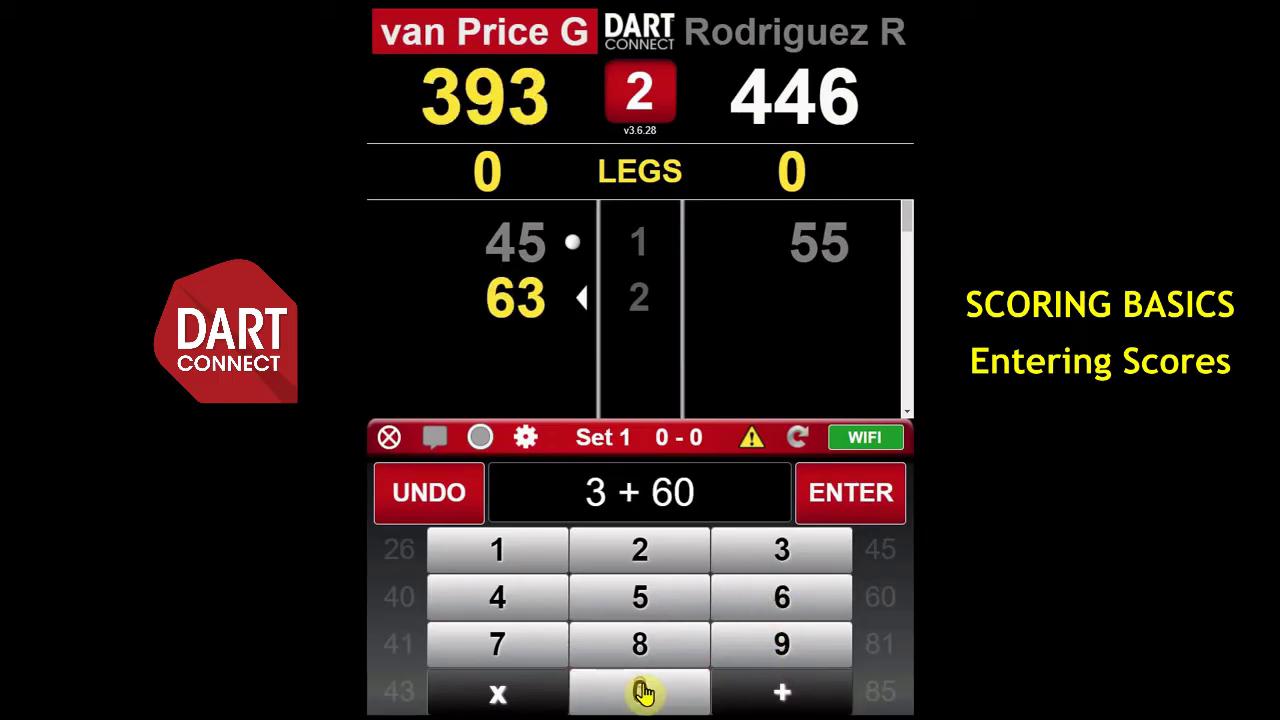
click(778, 692)
click(788, 554)
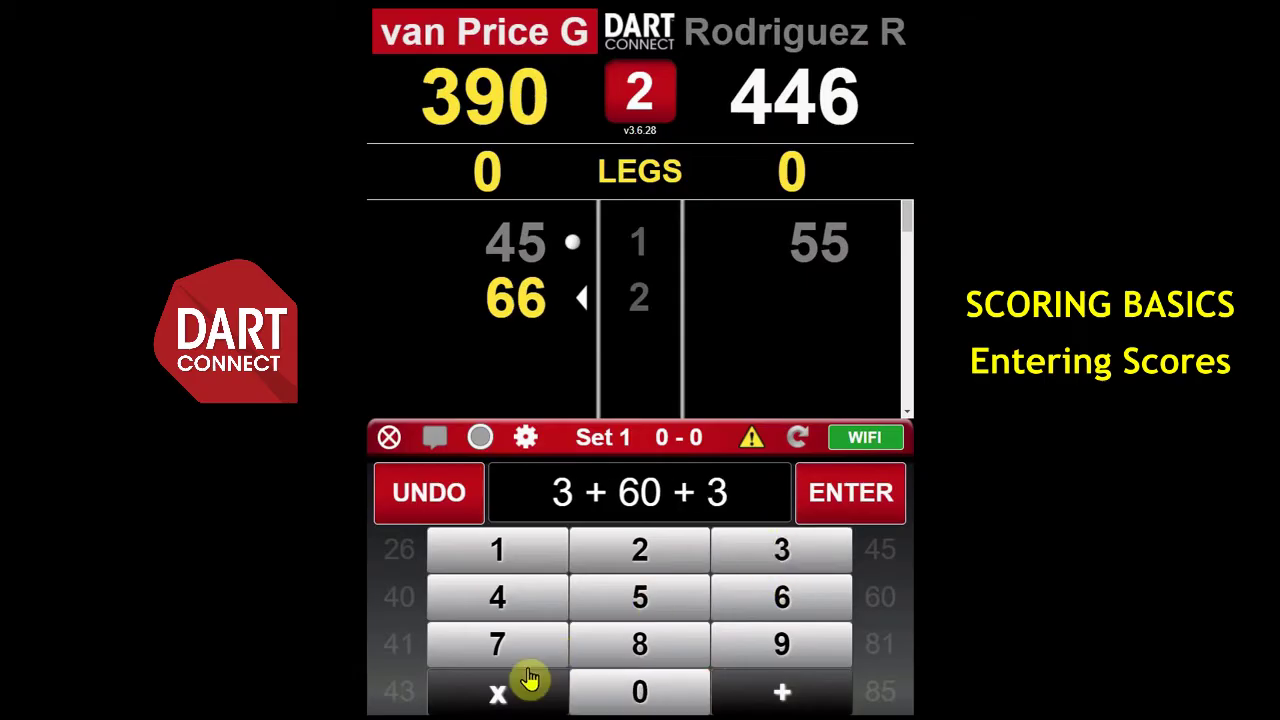
click(499, 690)
click(501, 605)
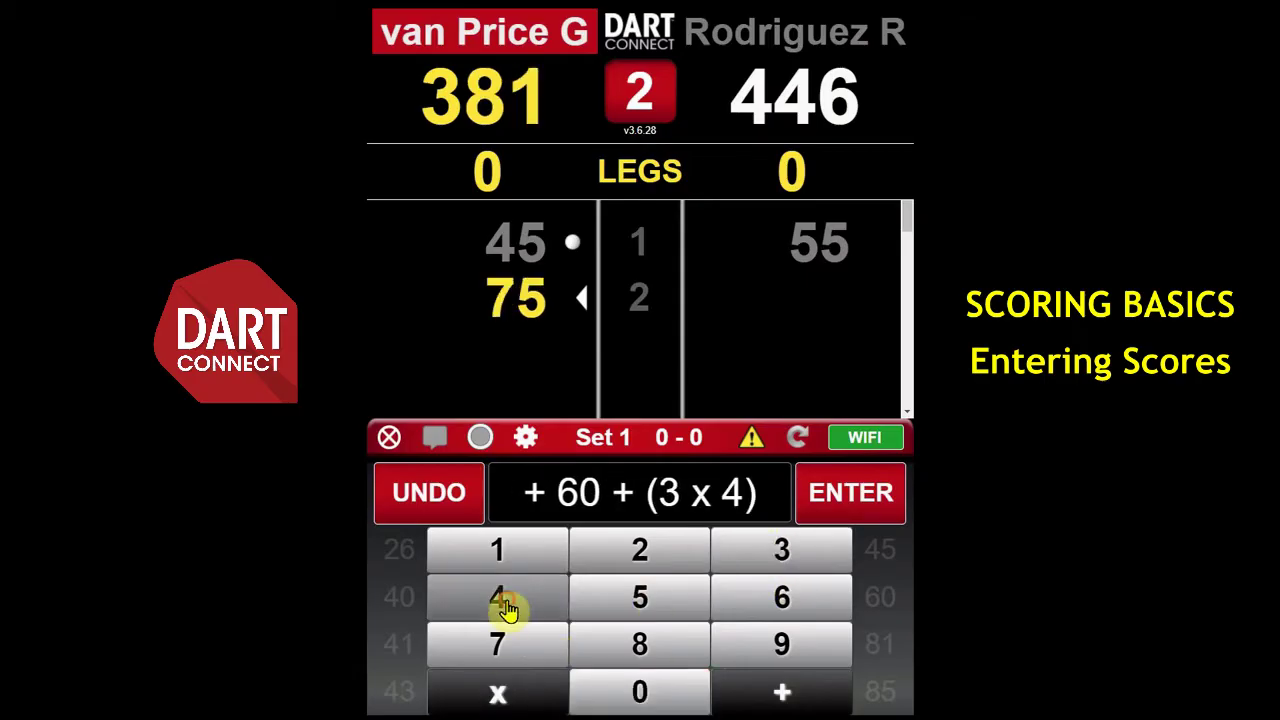
click(840, 520)
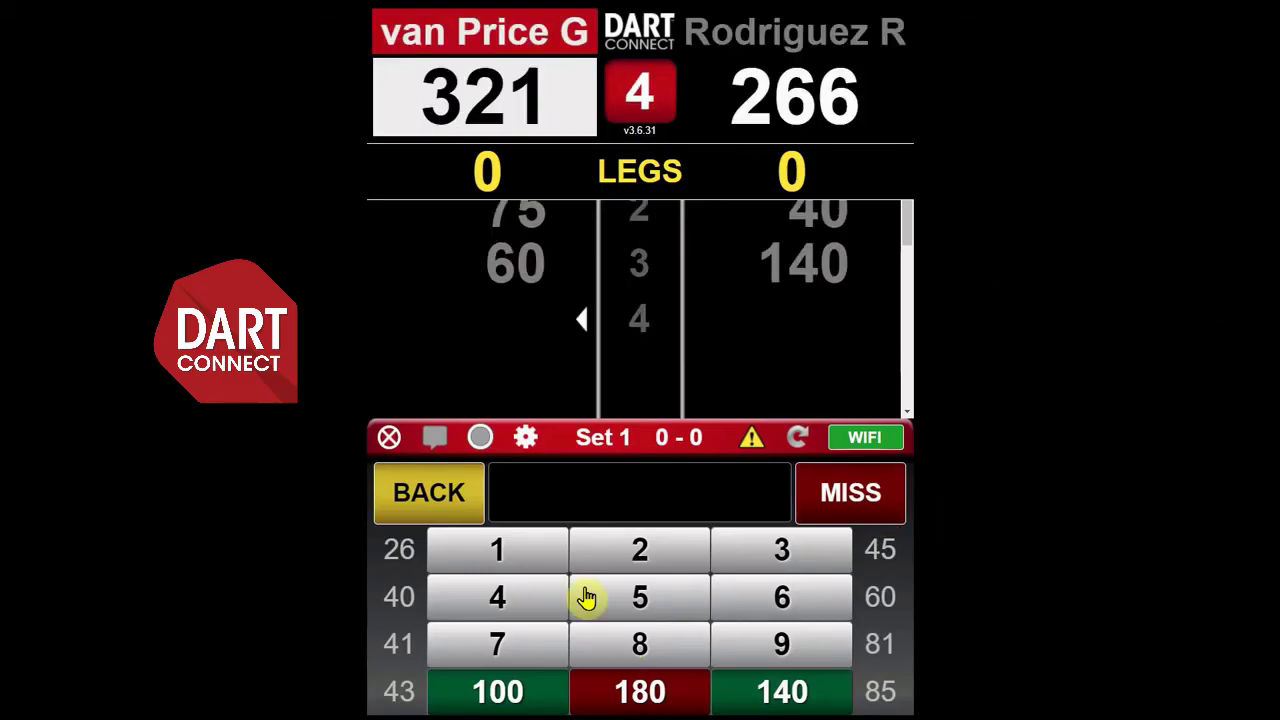
Step: Record a 41 score, undoing the mistaken 45 entry
click(526, 612)
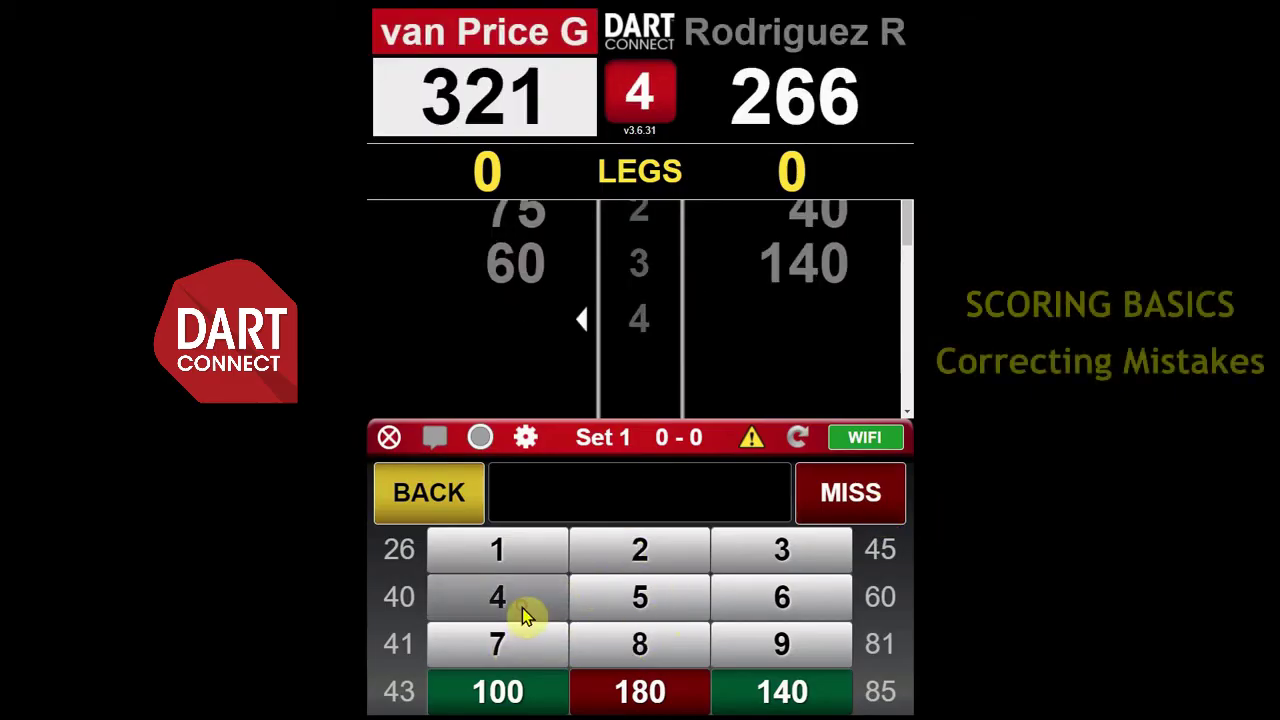
click(644, 612)
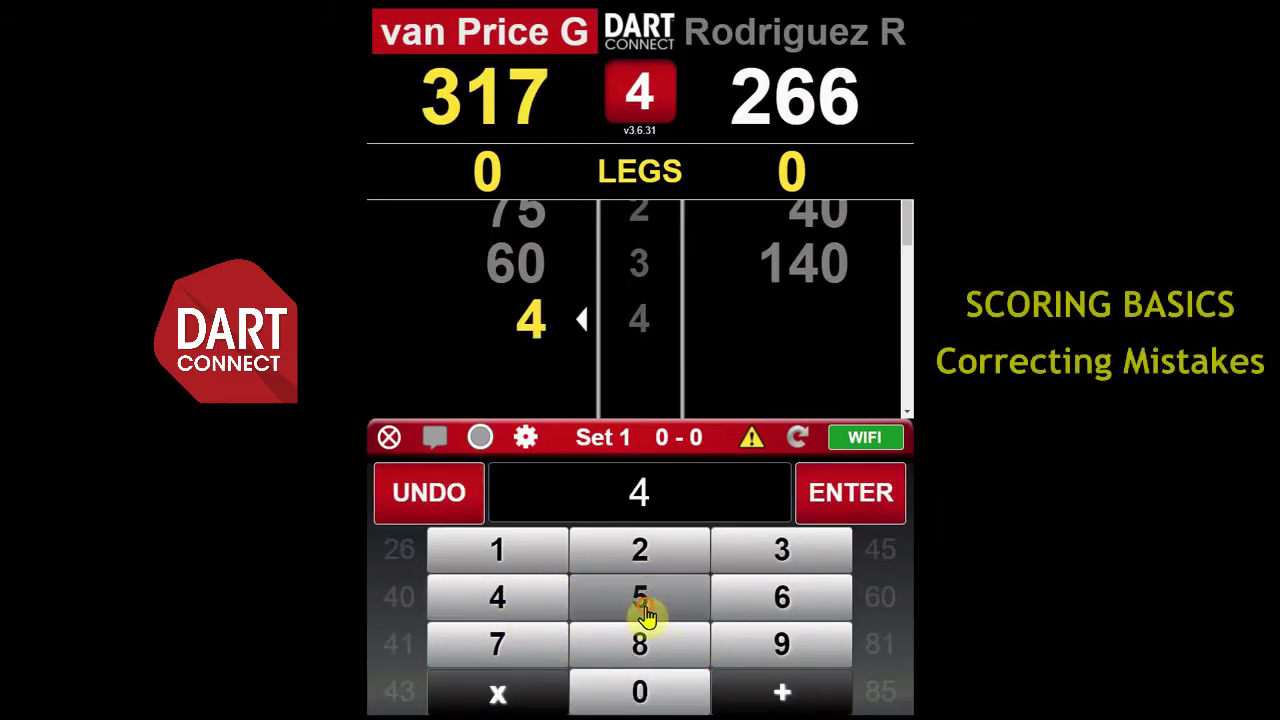
click(438, 500)
click(510, 563)
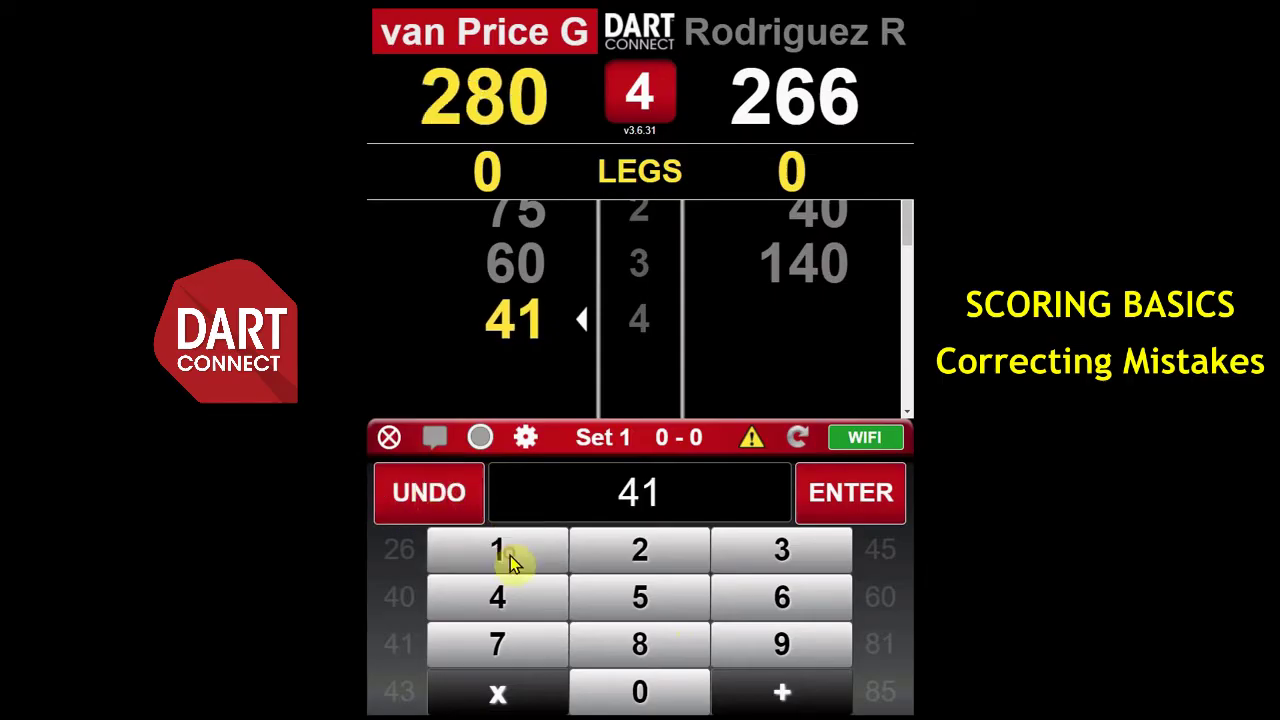
click(870, 497)
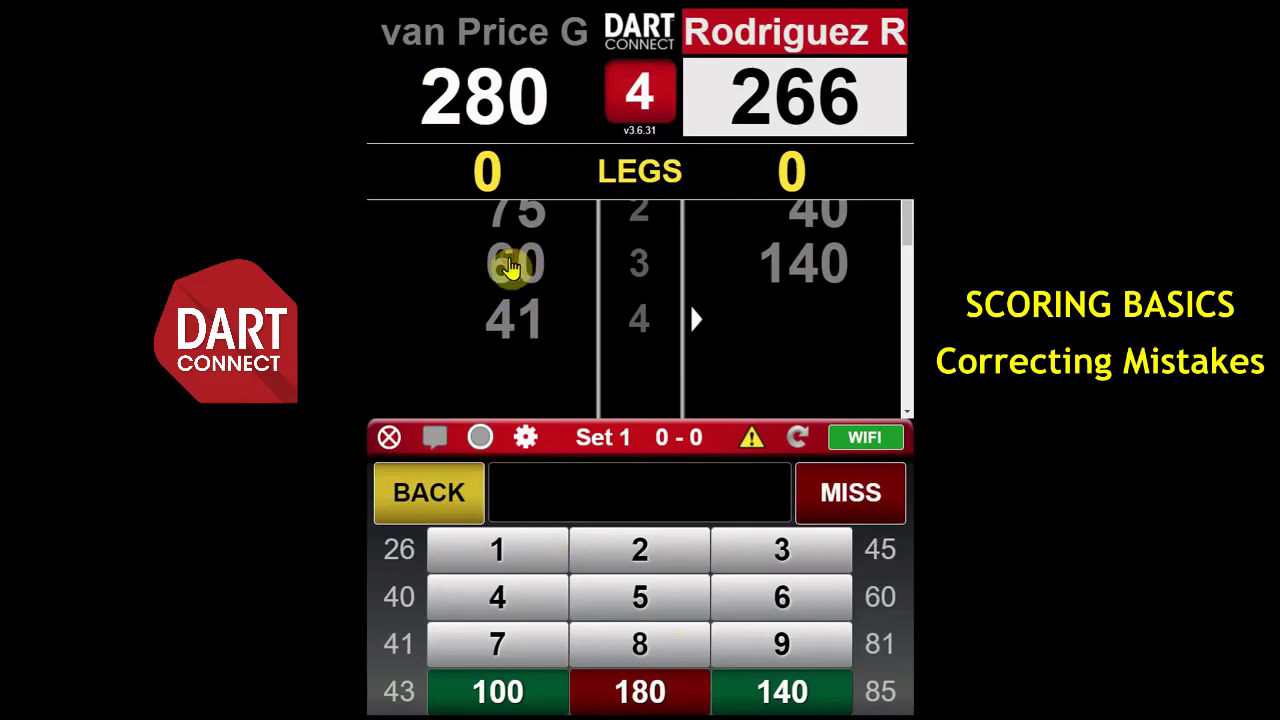
Step: Correct the first player's earlier 60 score to 55
click(510, 266)
click(641, 600)
click(641, 600)
click(812, 490)
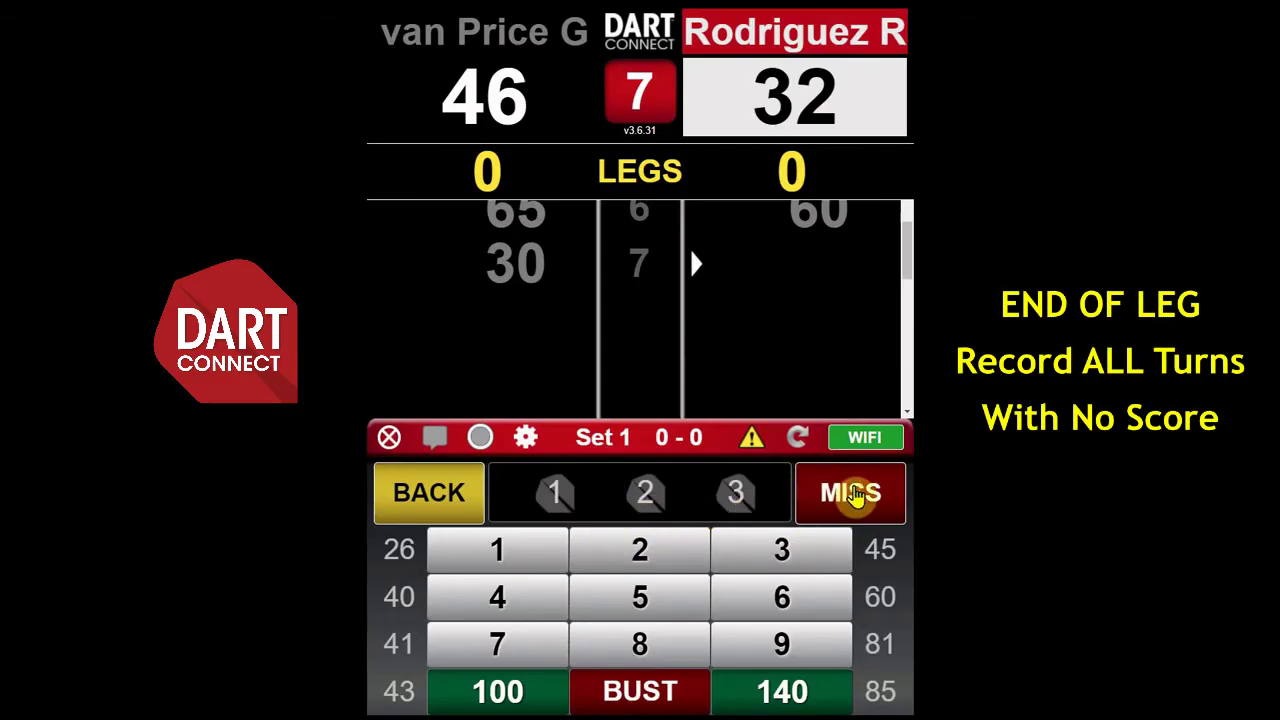
Step: Record two misses and two busts, then the right-hand player's 32 checkout
click(851, 492)
click(634, 698)
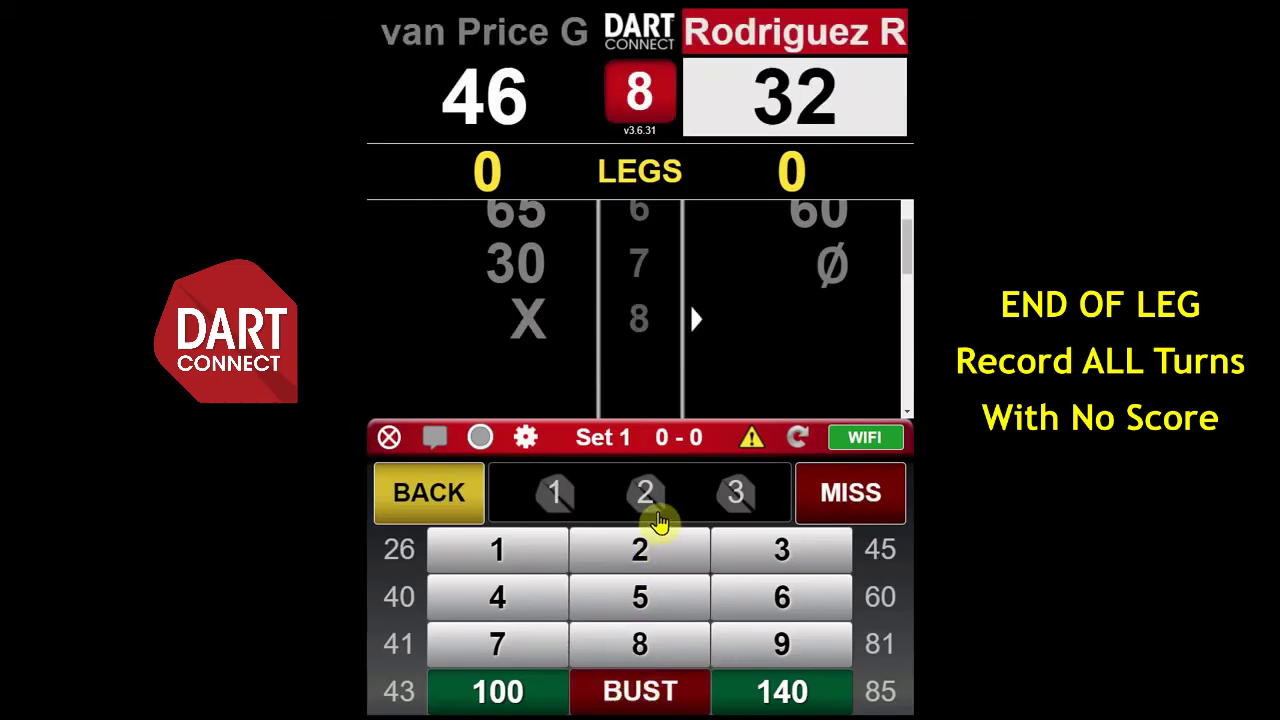
click(851, 505)
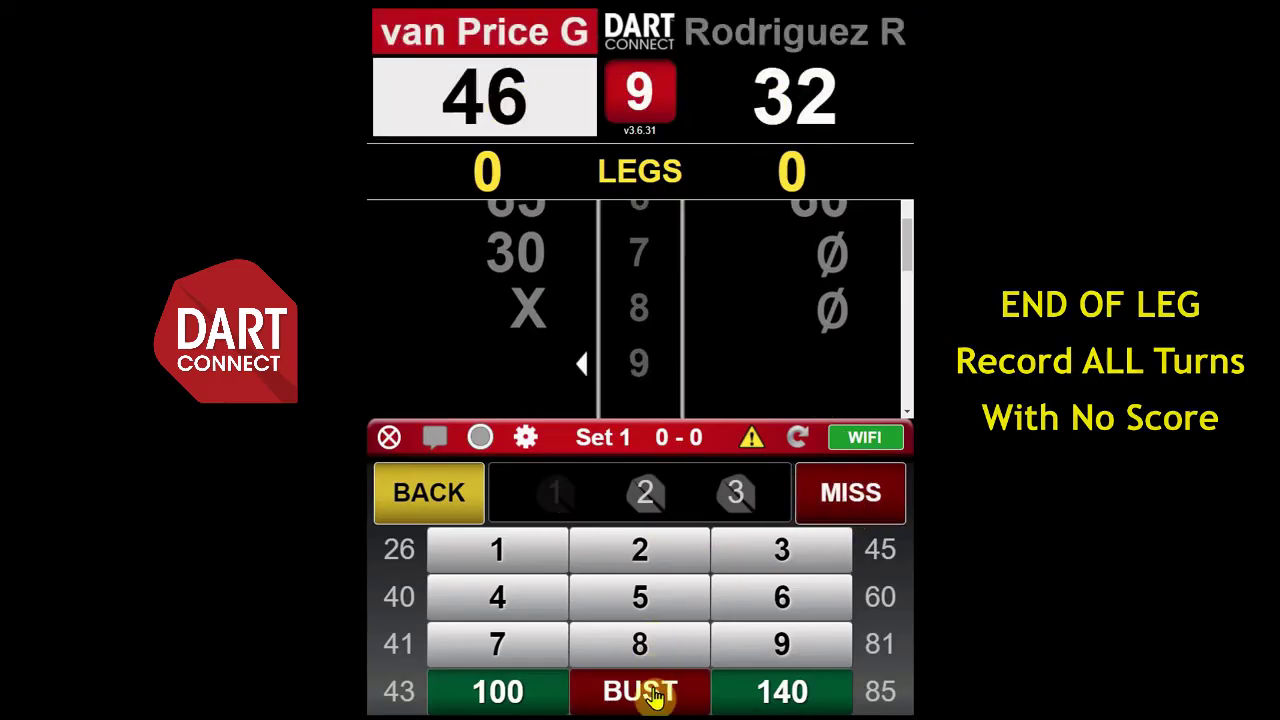
click(600, 695)
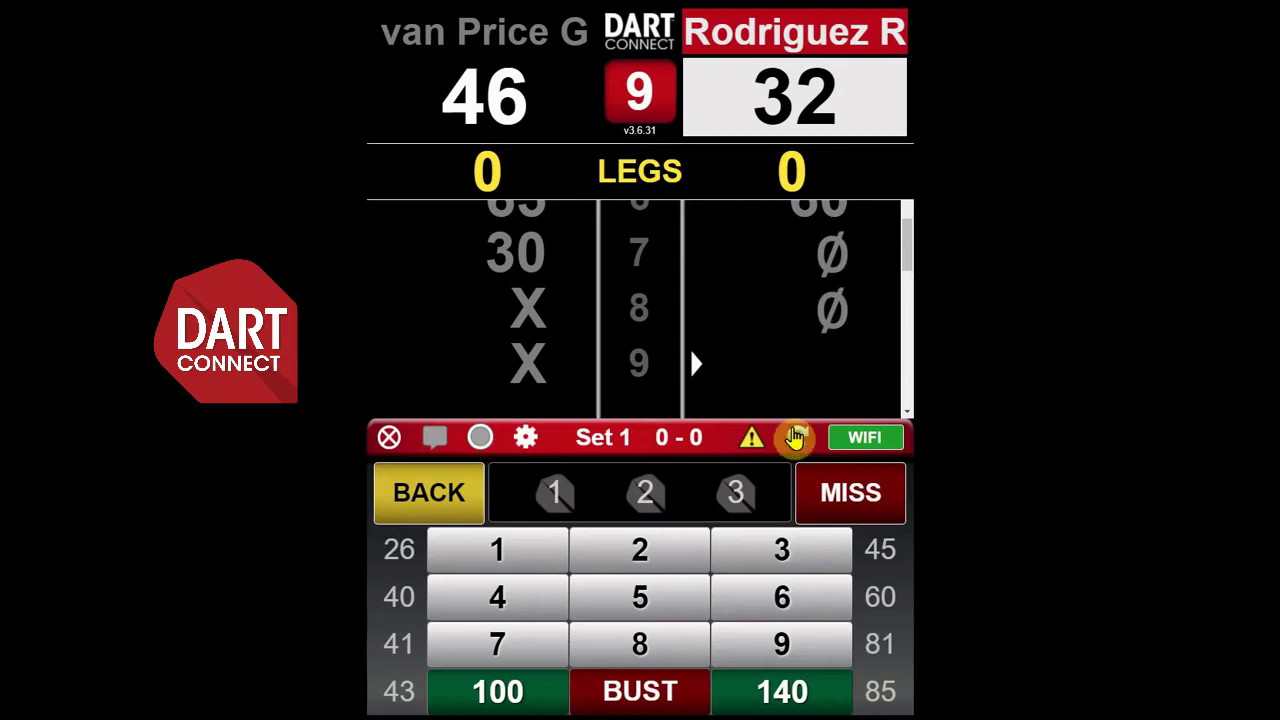
click(772, 558)
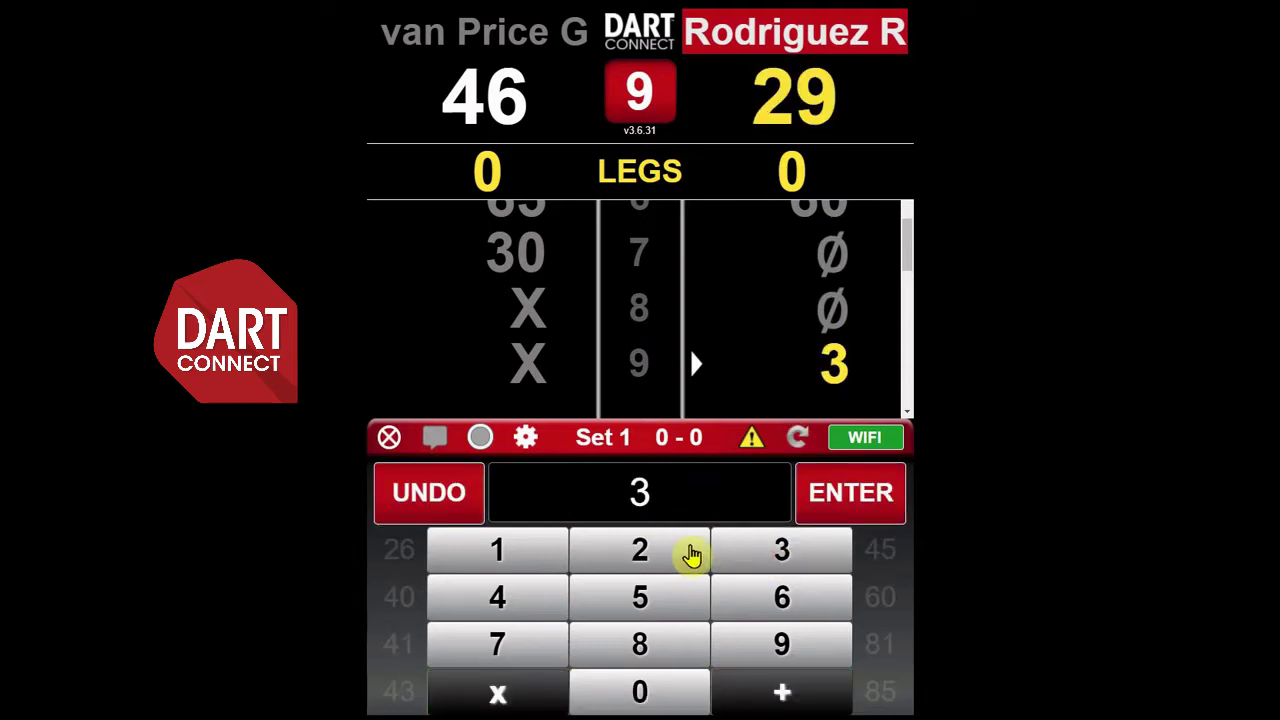
click(671, 549)
click(840, 497)
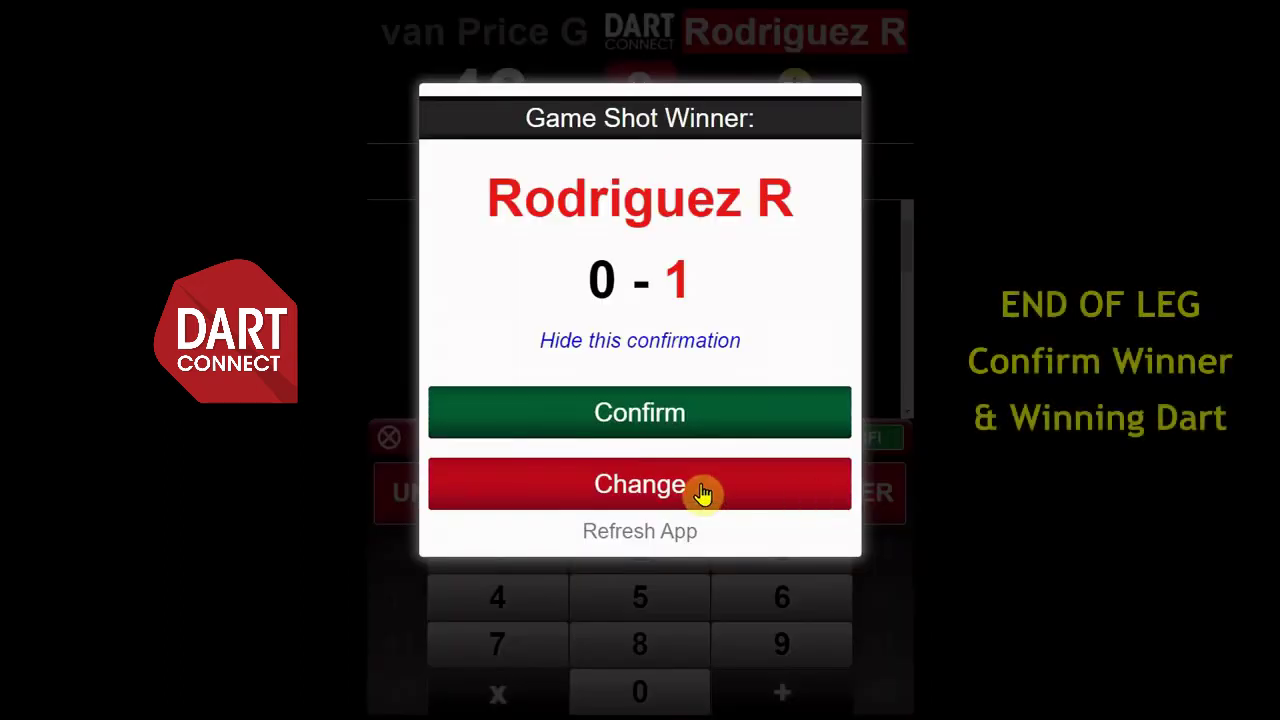
Step: Confirm the right-hand player as leg 1 winner, finishing on dart 2
click(648, 425)
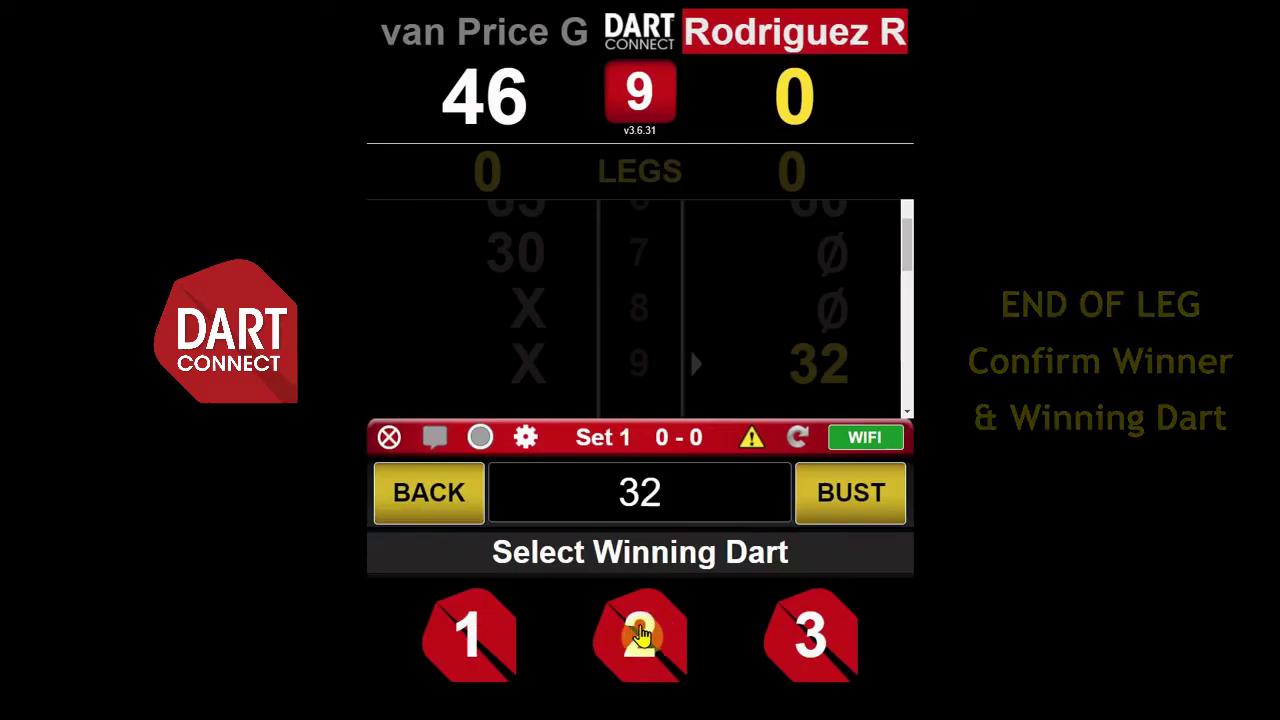
click(641, 636)
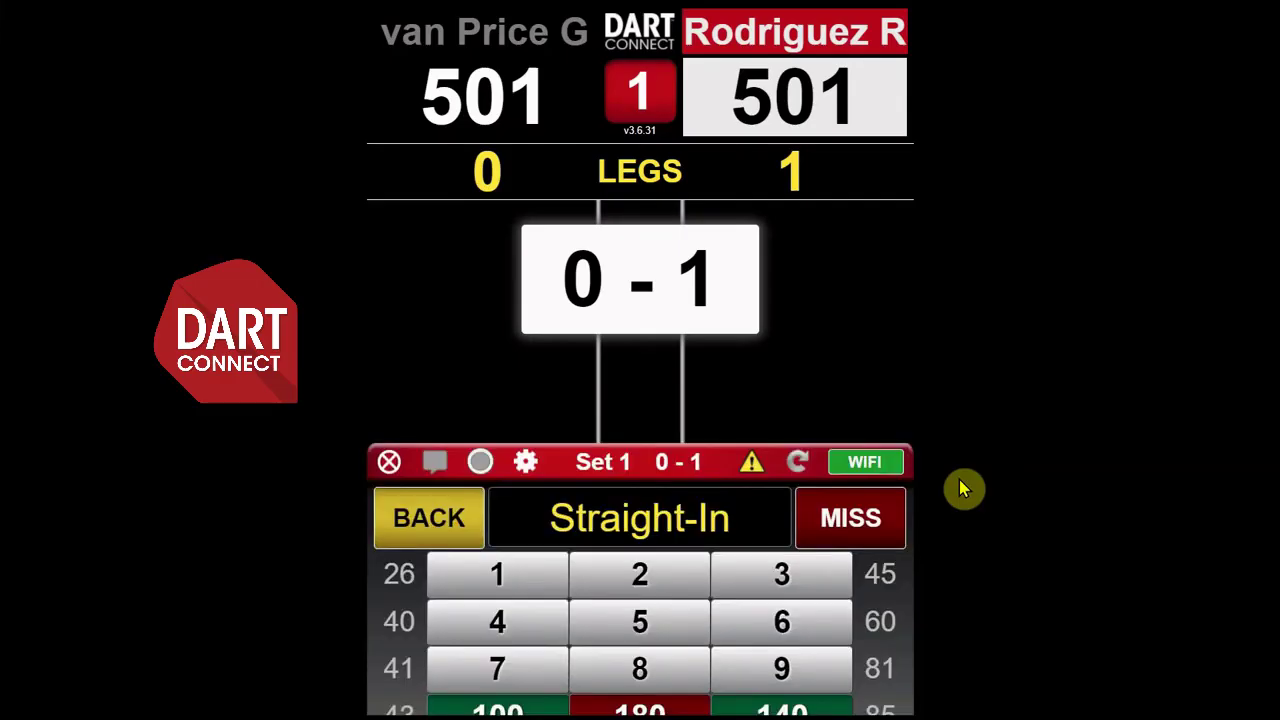
Step: Dismiss the 0–1 notice and score leg 2 turns of 40, 100, 180 and 140
click(638, 282)
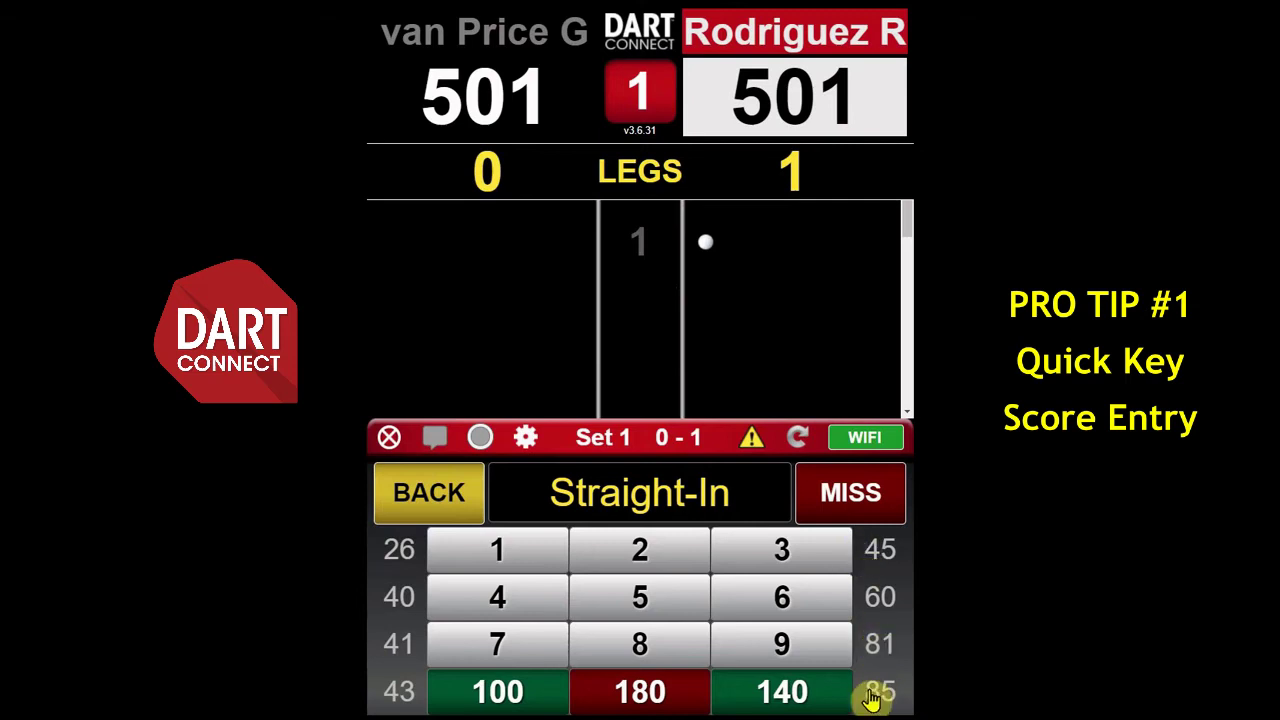
click(401, 604)
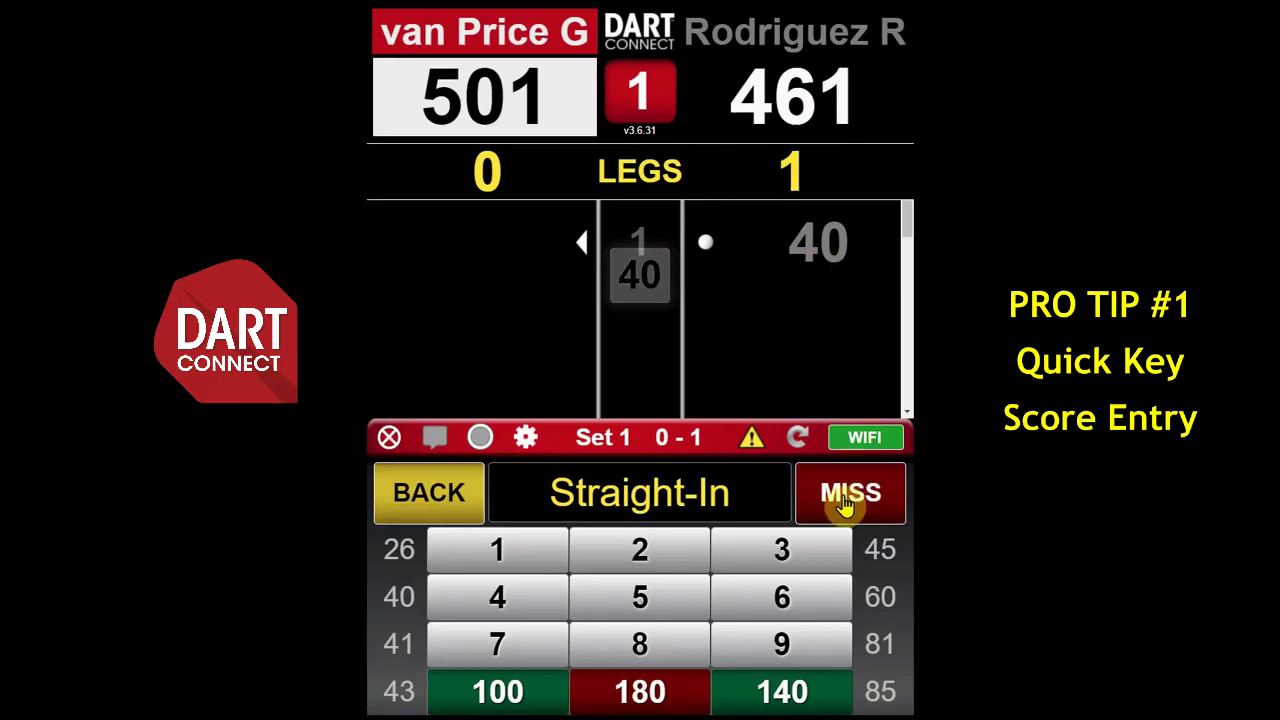
click(514, 689)
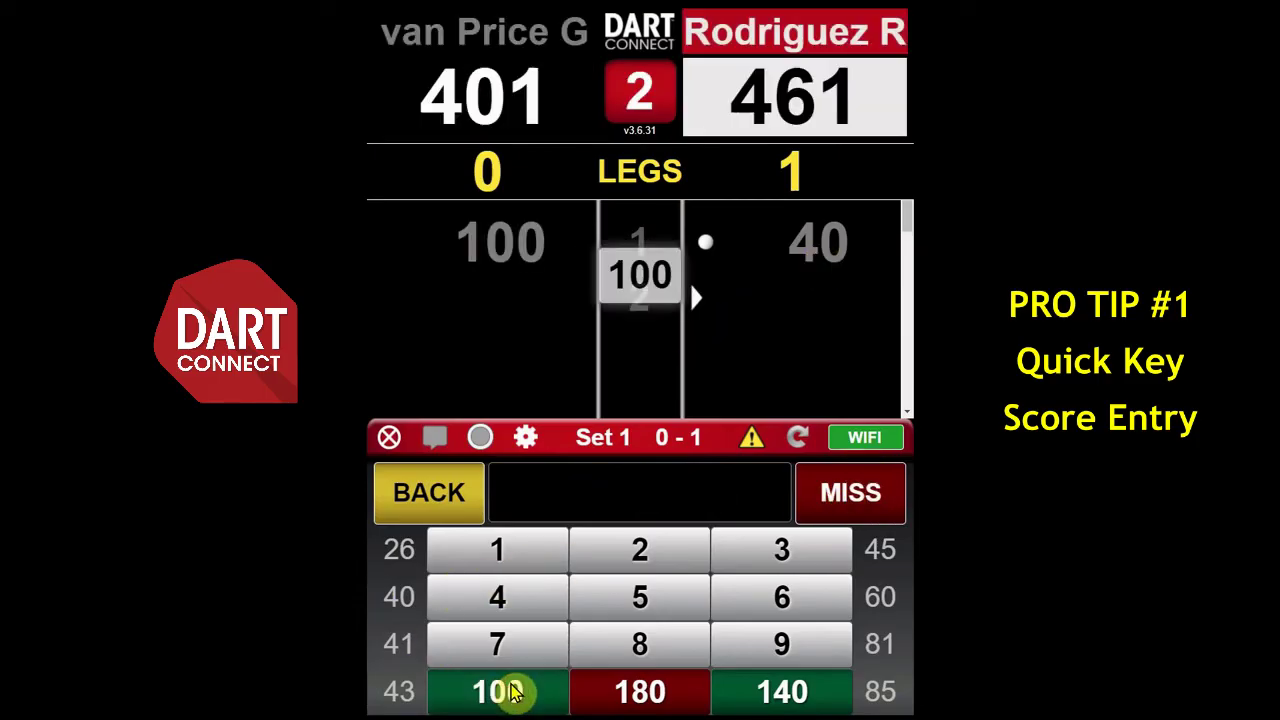
click(662, 698)
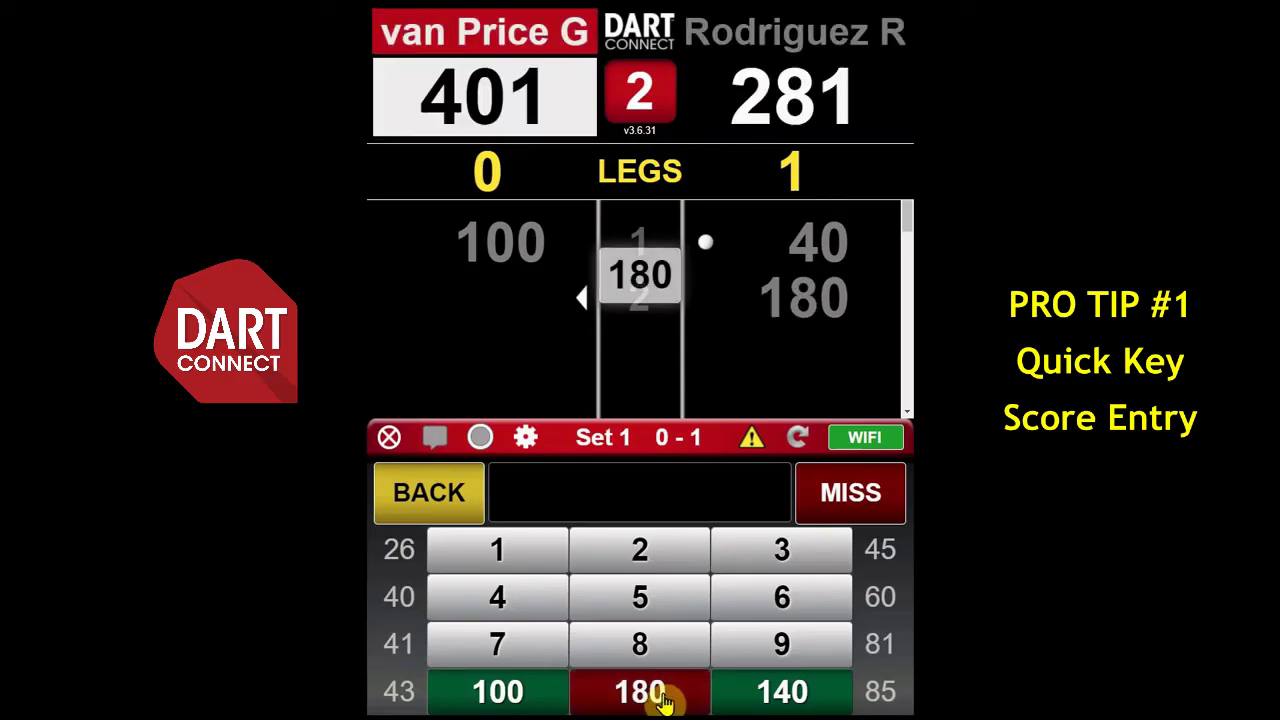
click(792, 700)
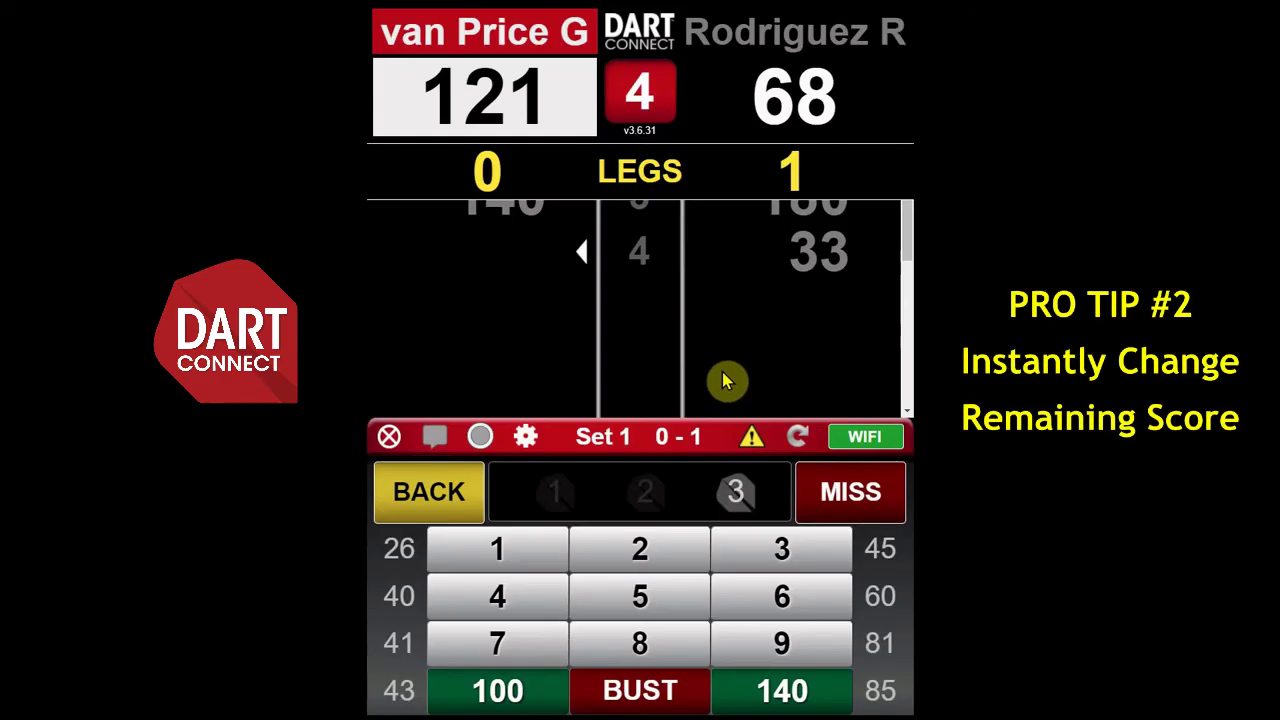
Step: Enter remaining scores of 32 for the left player and 40 for the right player
click(779, 562)
click(634, 564)
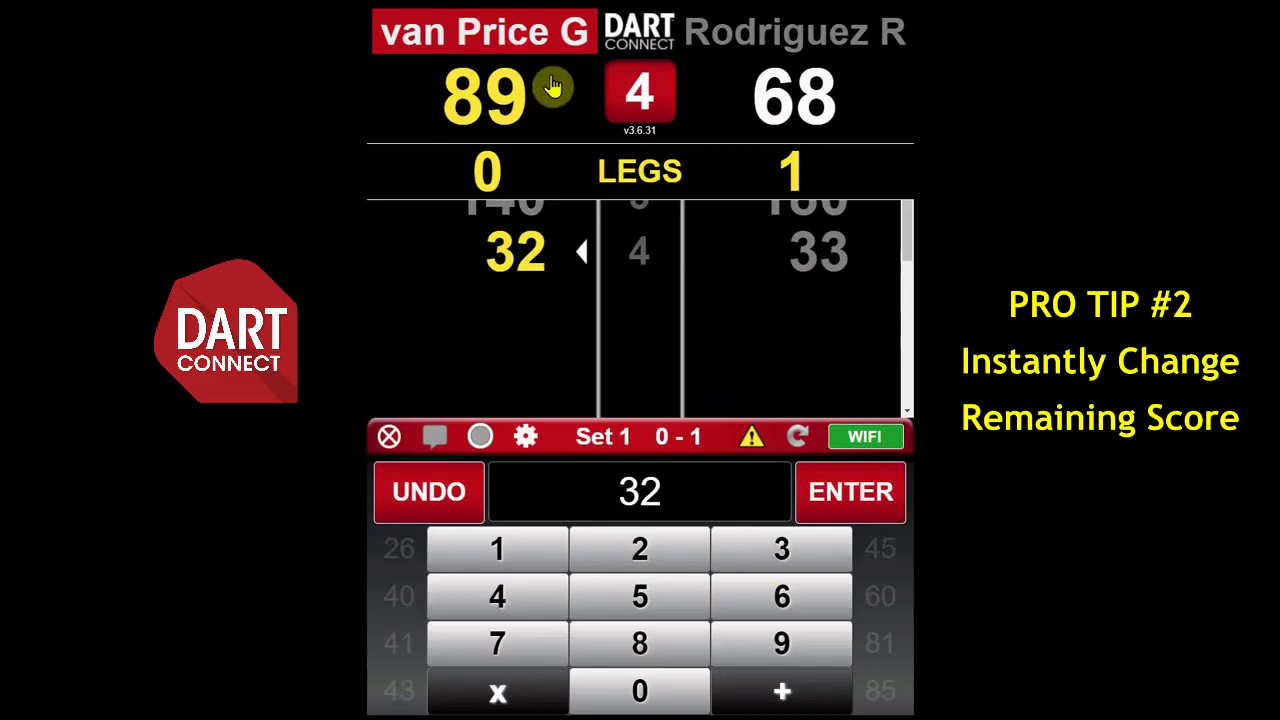
click(493, 97)
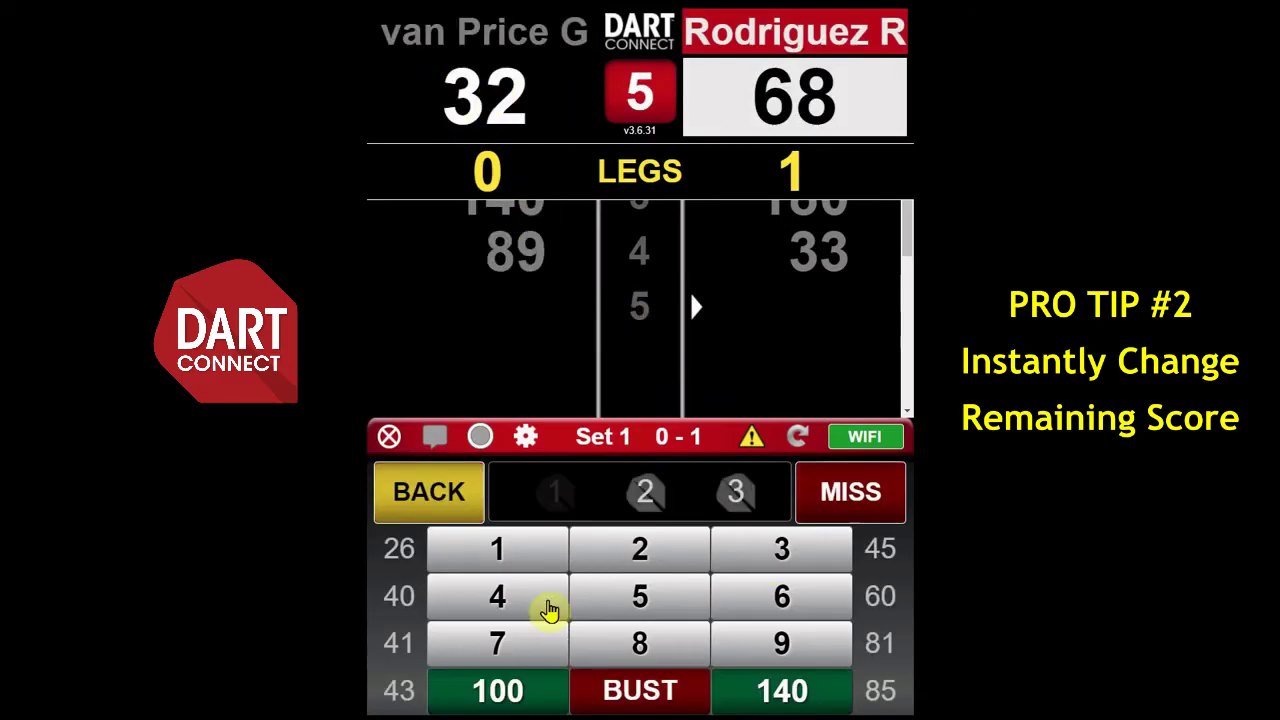
click(503, 607)
click(623, 688)
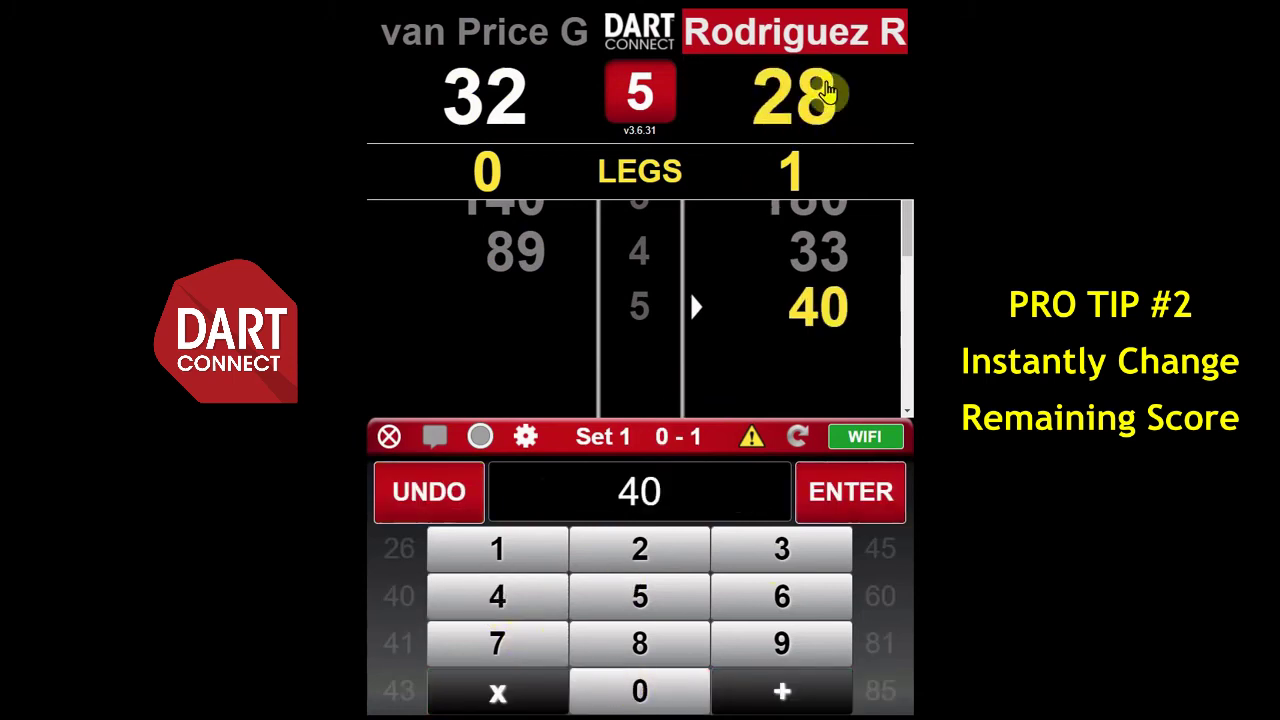
click(800, 118)
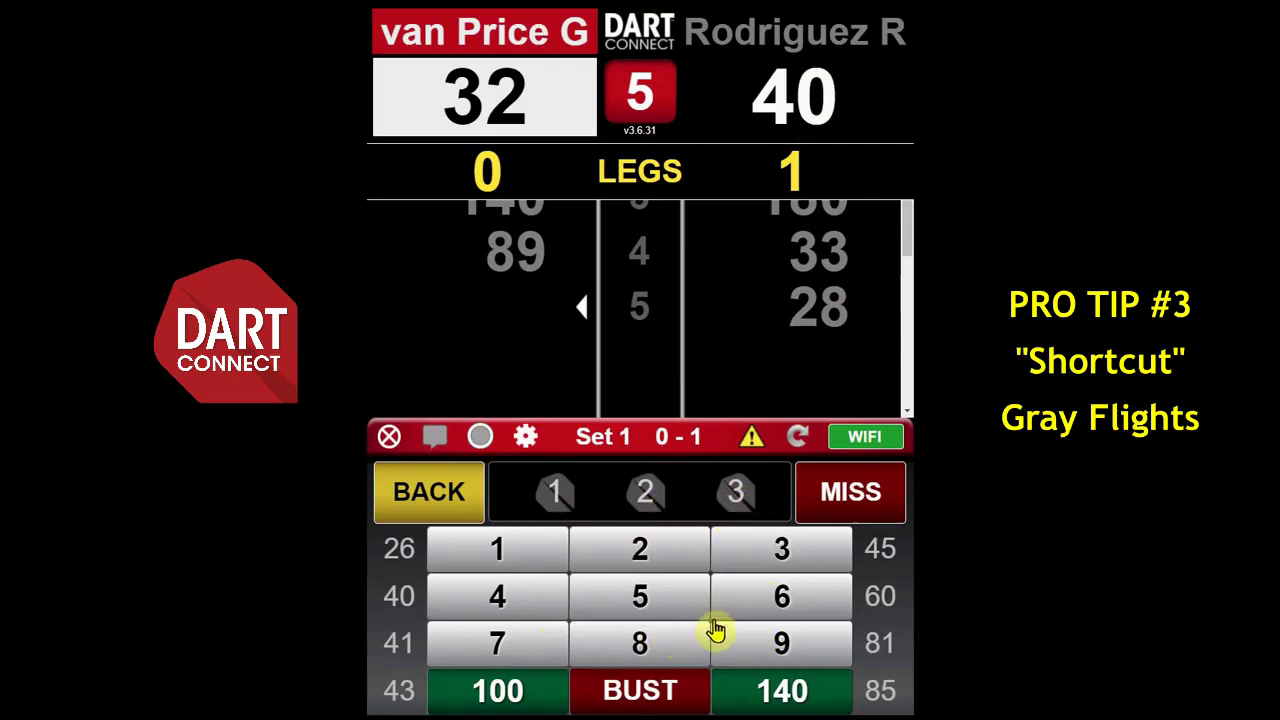
Step: Record the 32 checkout on dart 2 and confirm the left-hand player won leg 2
click(645, 497)
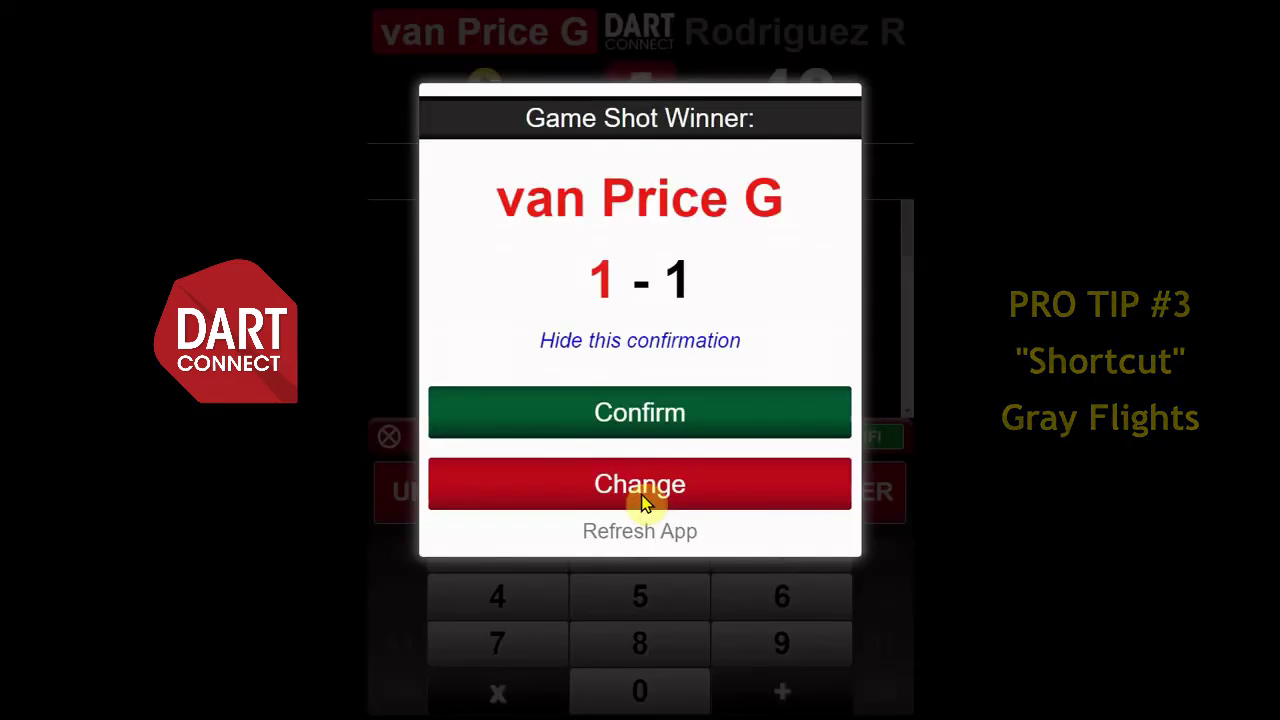
click(655, 431)
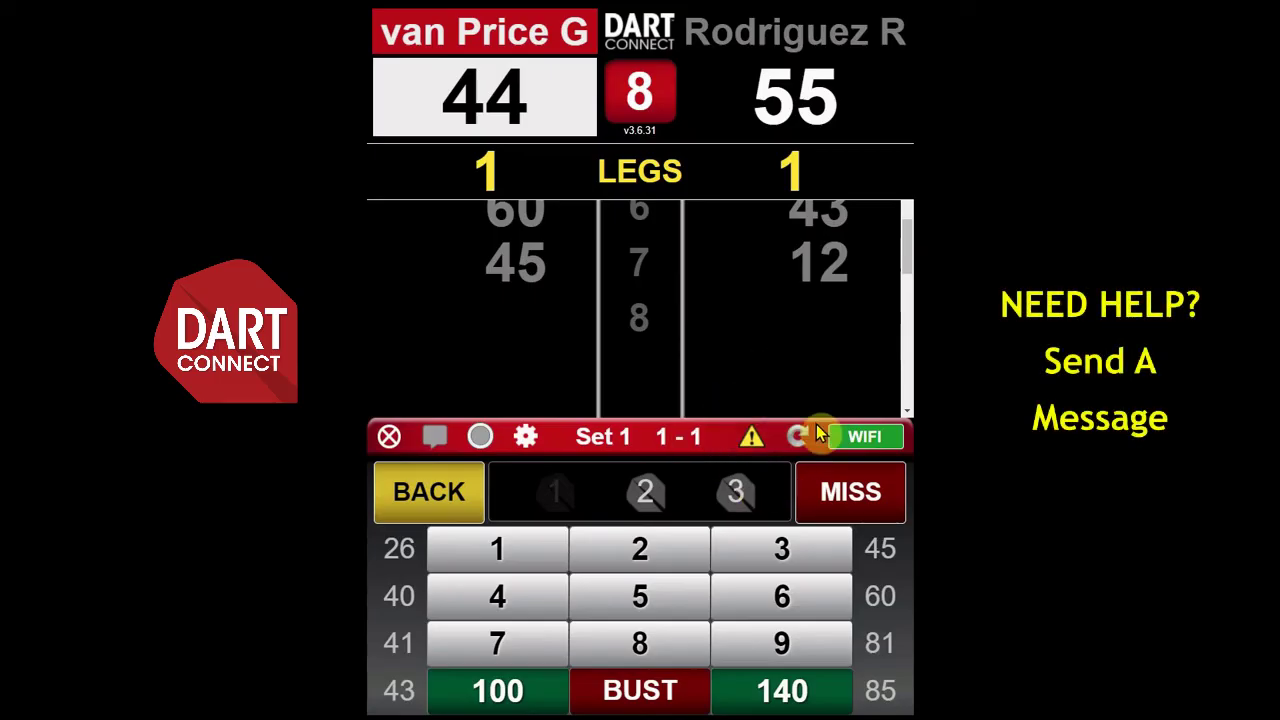
Step: Send event staff a help request and acknowledge the Message Sent notice
click(755, 442)
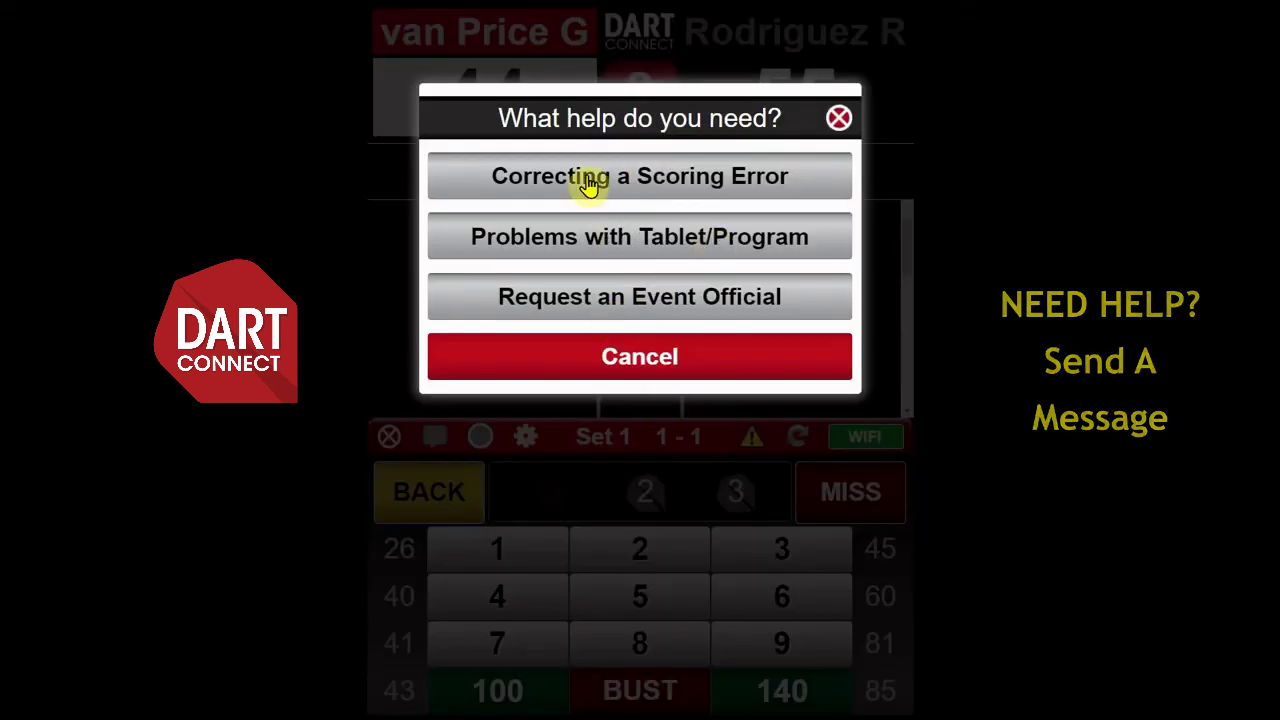
click(616, 305)
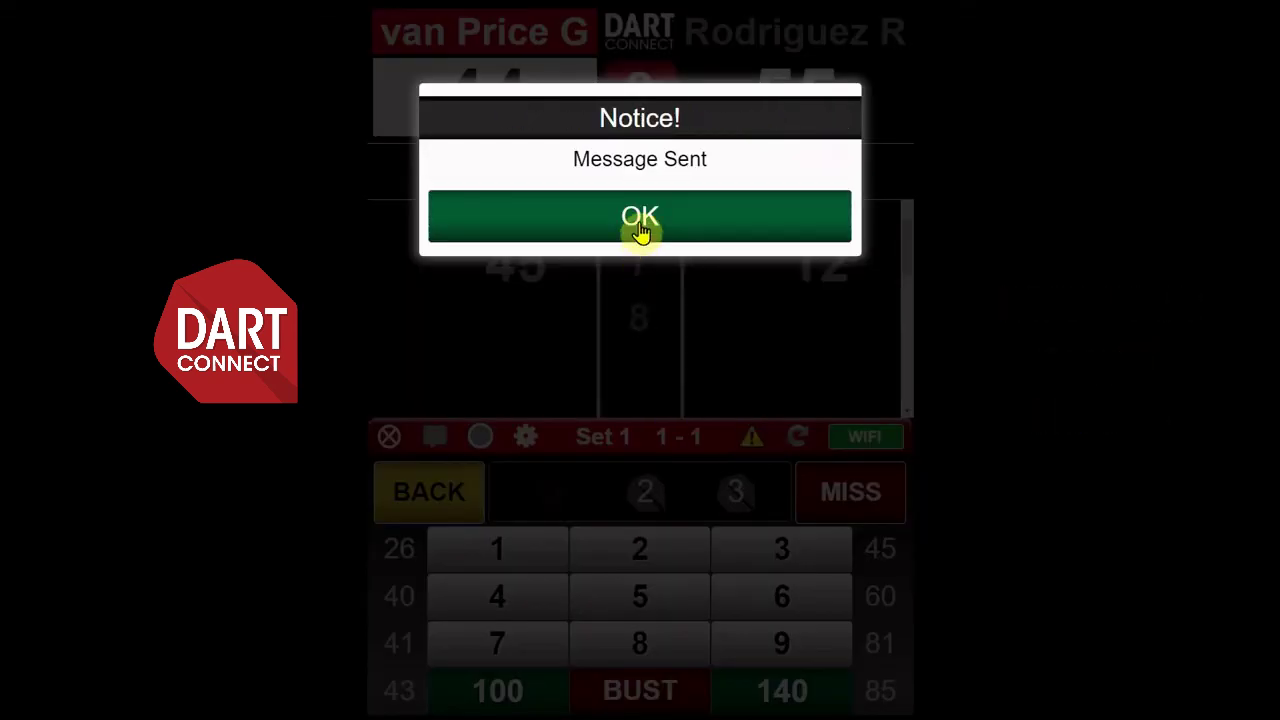
click(640, 231)
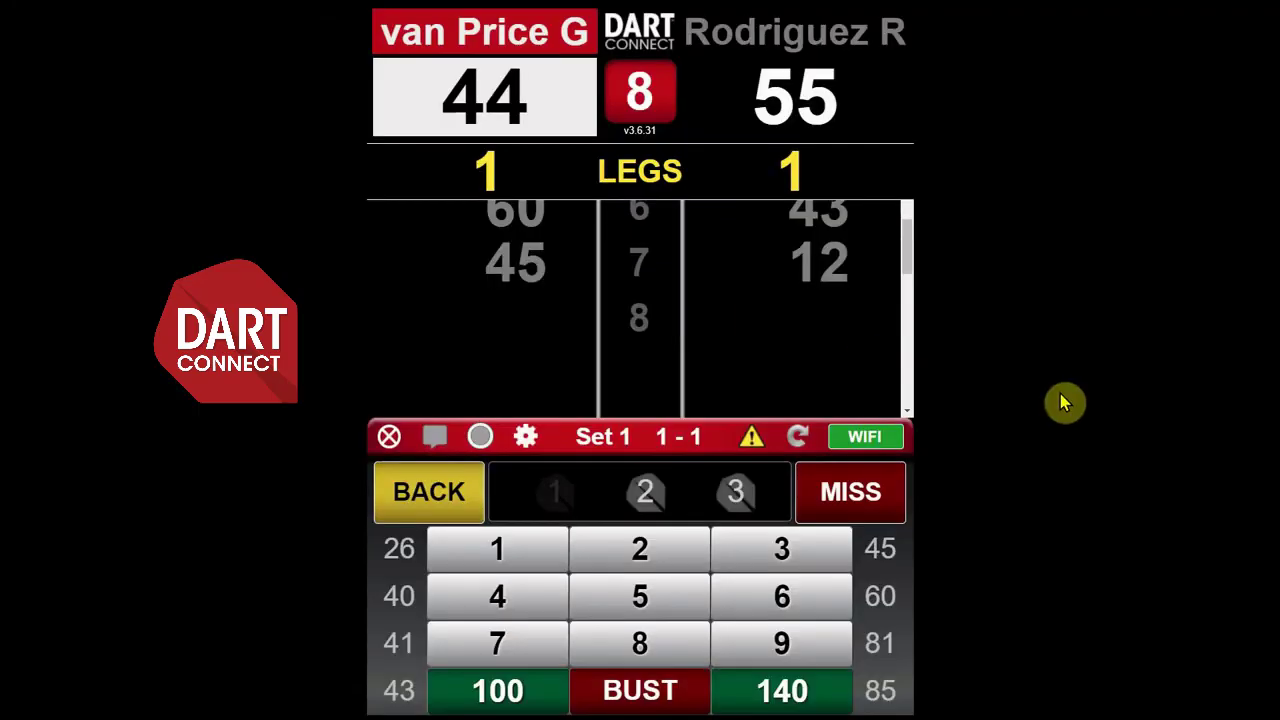
Step: Record and confirm the winning dart for a 2–1 win, save the match, and close the summary
click(731, 495)
click(663, 414)
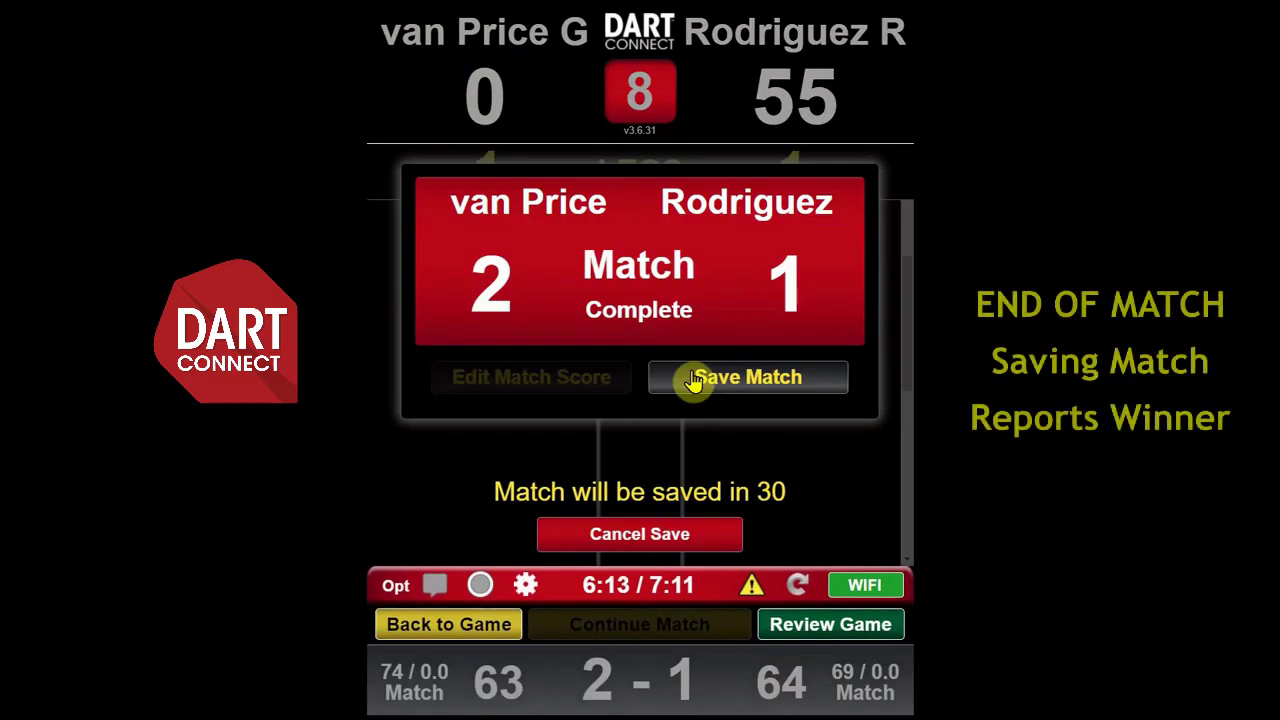
click(783, 373)
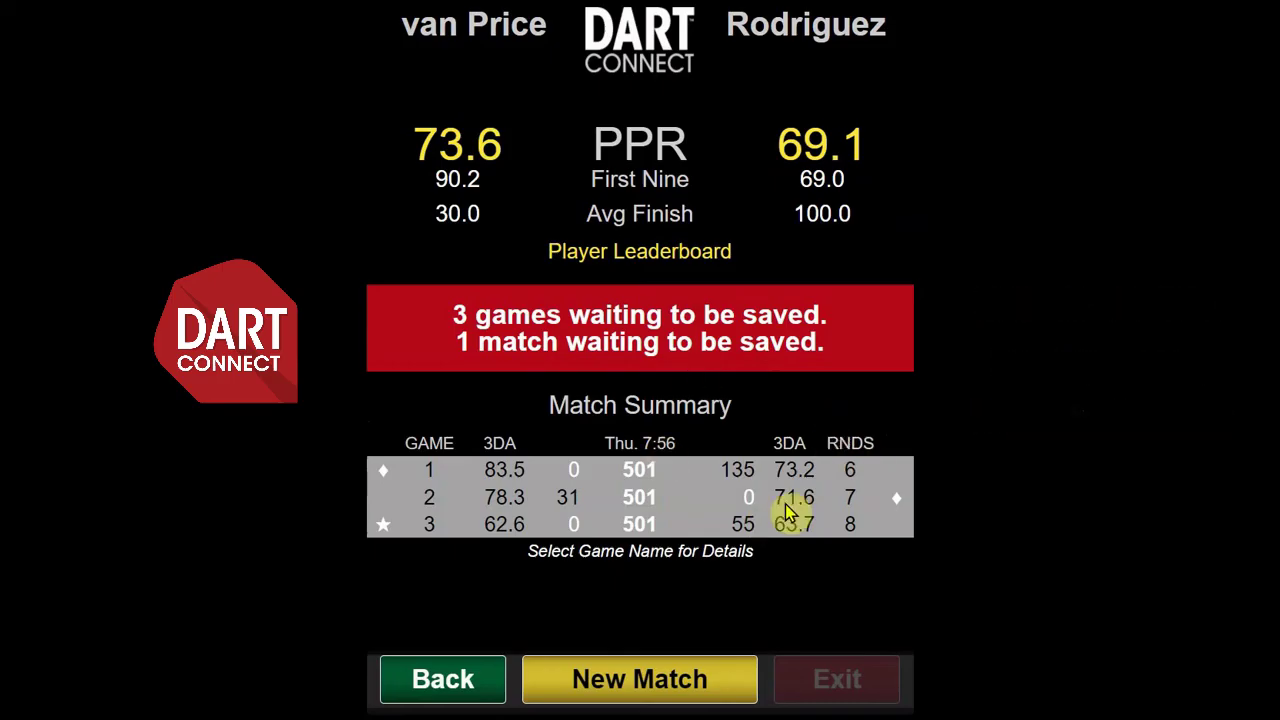
click(660, 680)
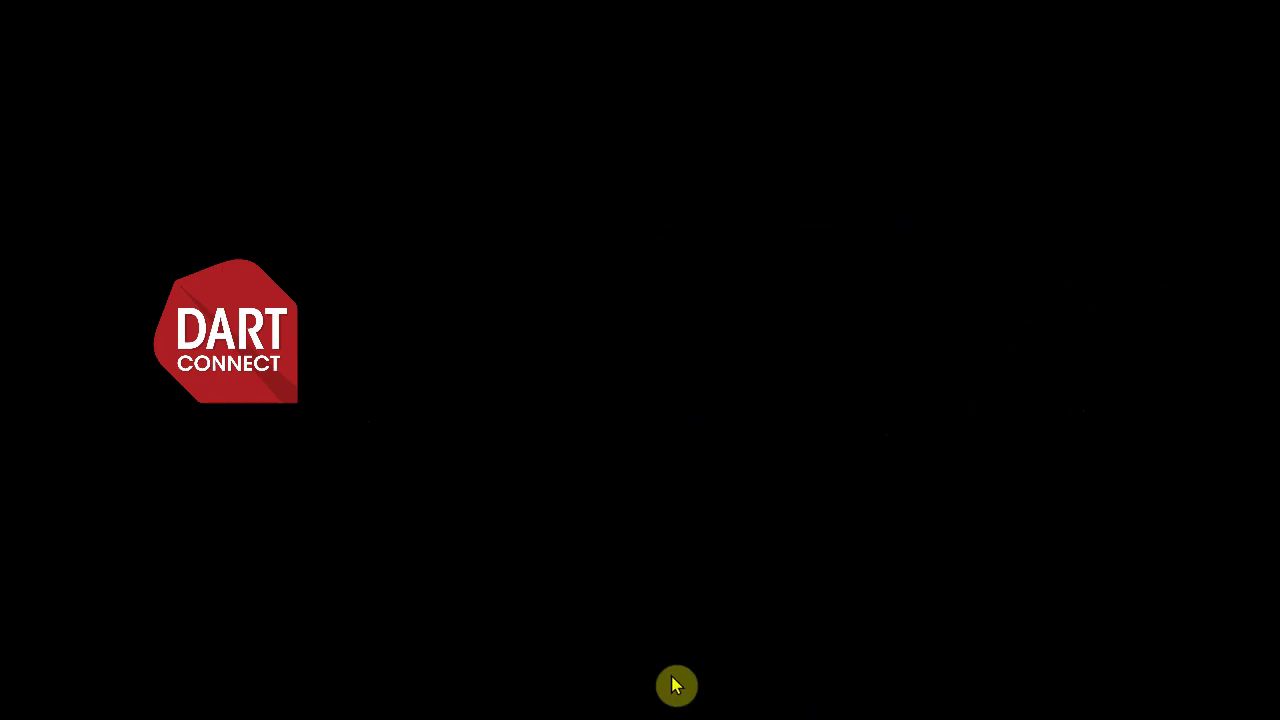